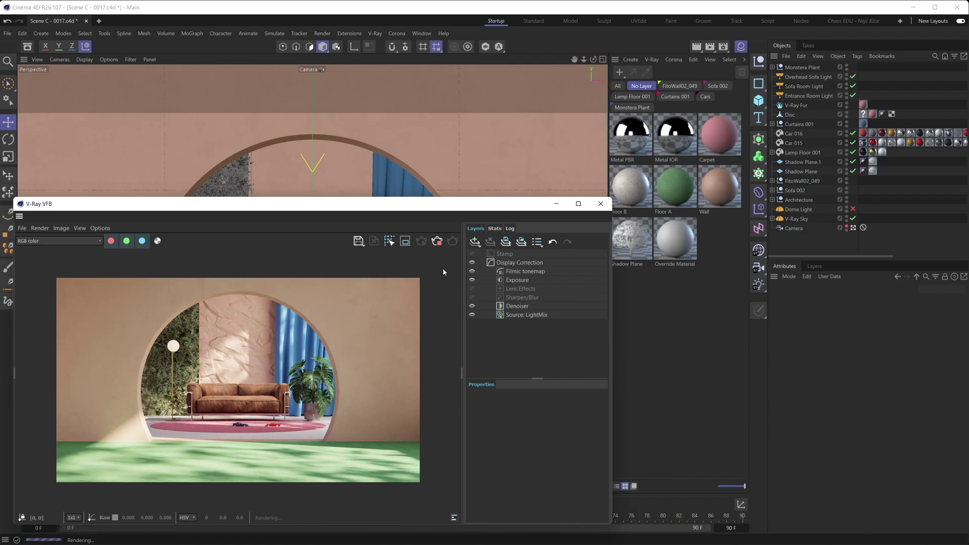
- Add a V-Ray Physical Camera tag to the existing Camera object and delete it again
right_click(793, 233)
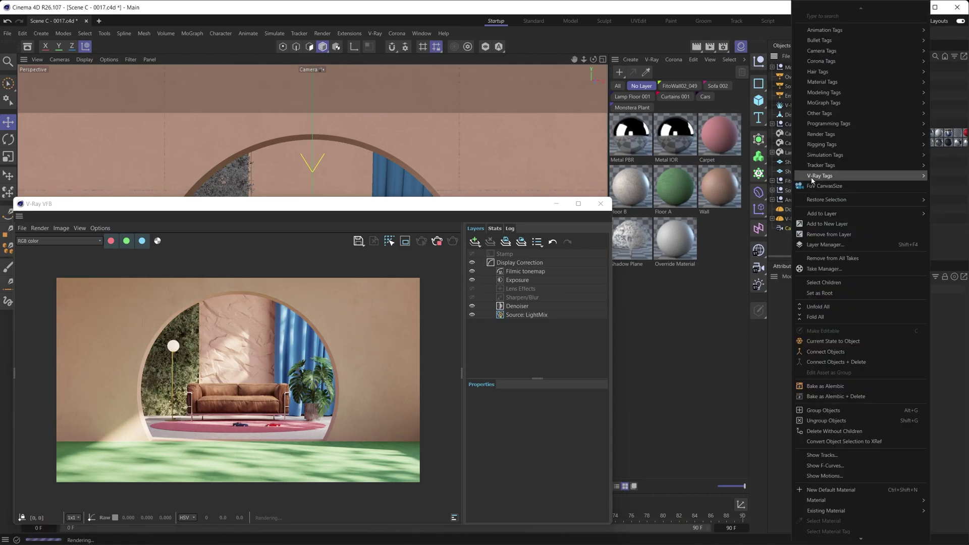
mouse_move(807, 176)
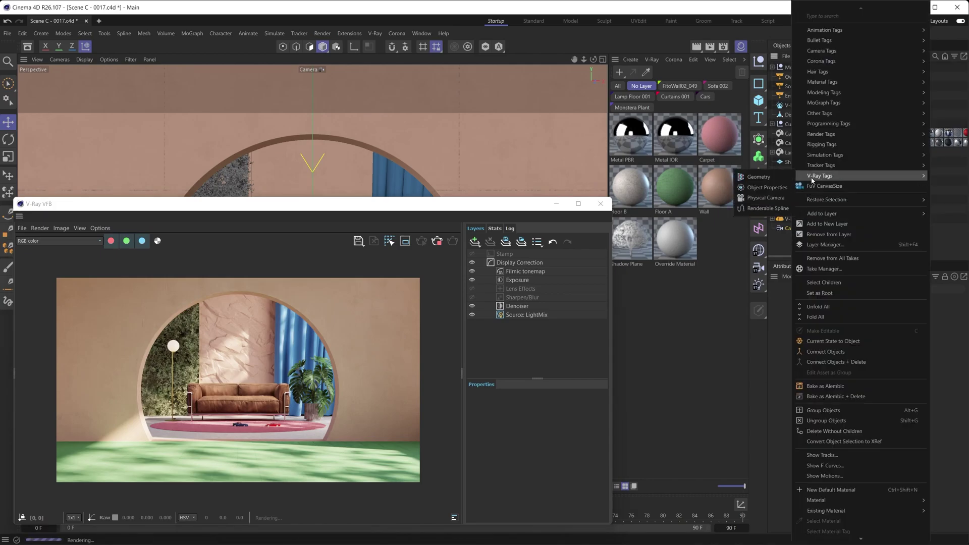
click(776, 198)
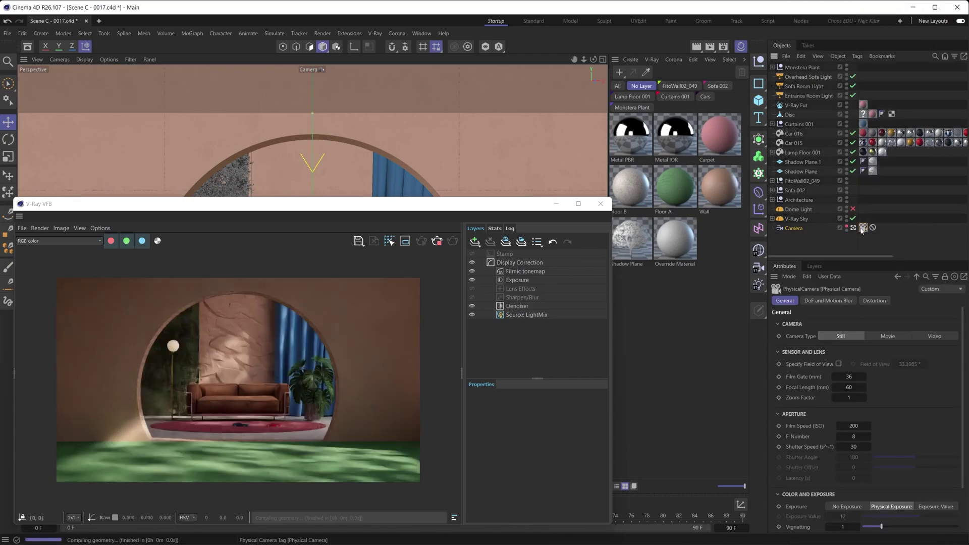
key(Delete)
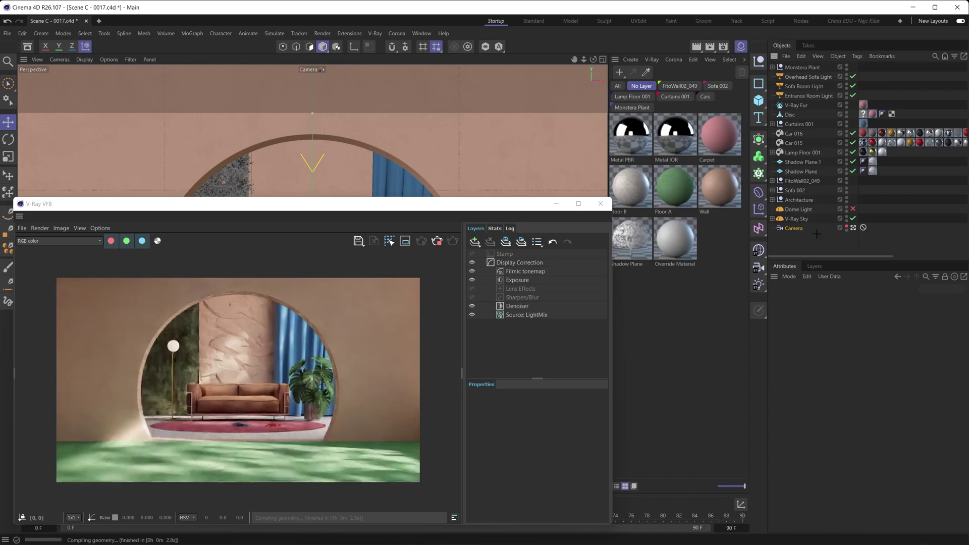
- Leave the existing Camera's view and add a new V-Ray physical camera, with the attributes area widened
click(853, 228)
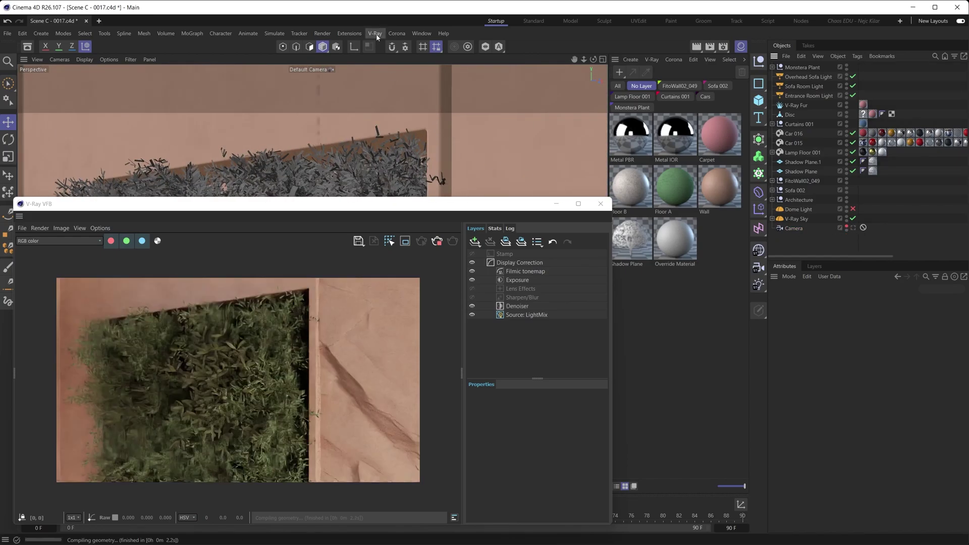
click(376, 36)
mouse_move(385, 145)
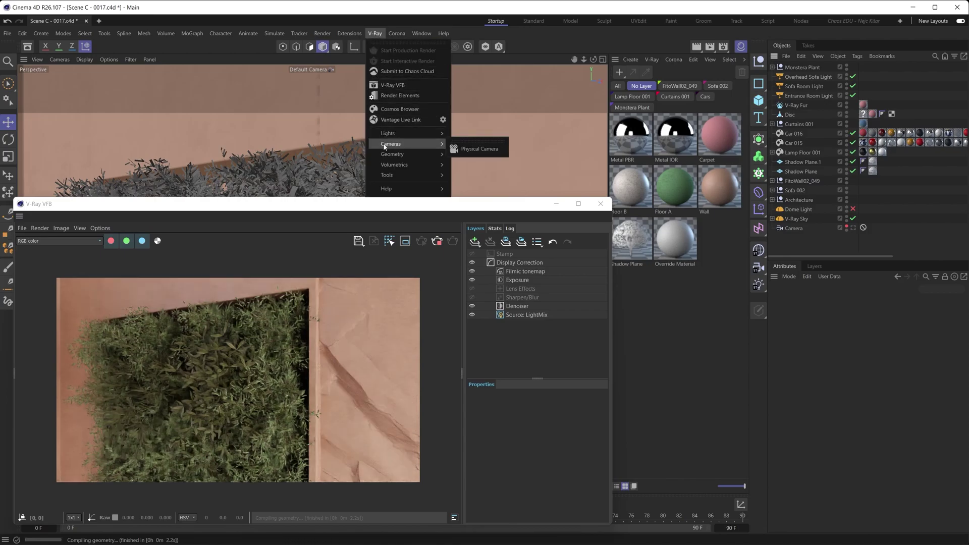
click(484, 153)
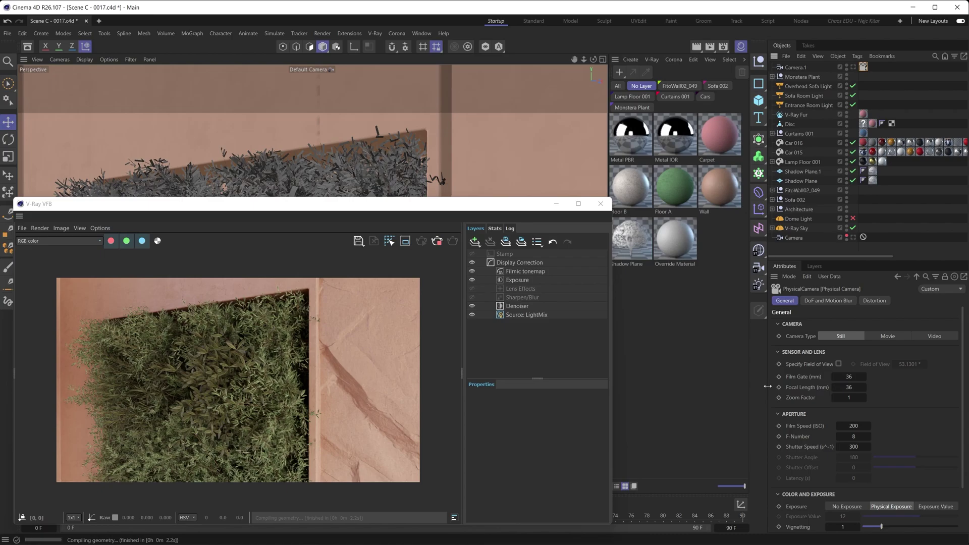
drag(767, 387, 745, 389)
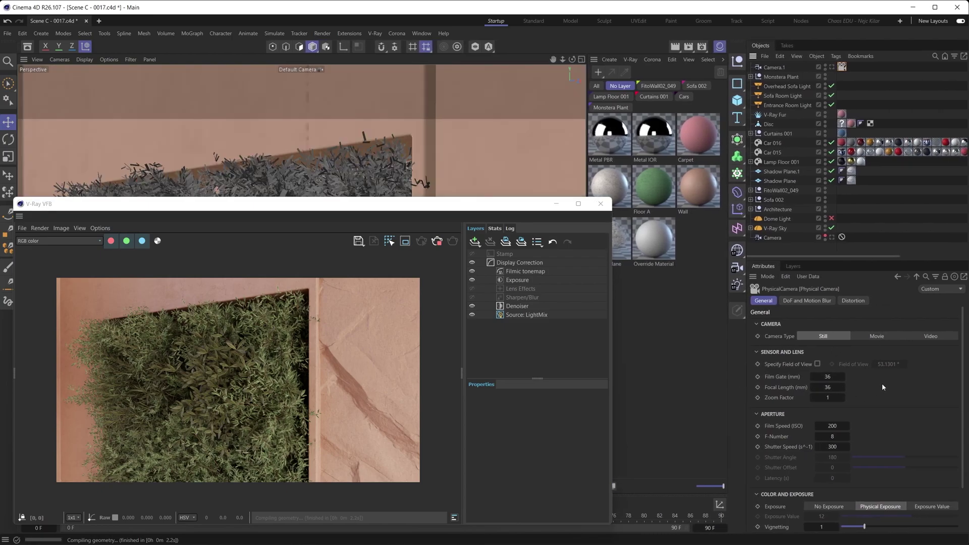
click(375, 37)
mouse_move(429, 144)
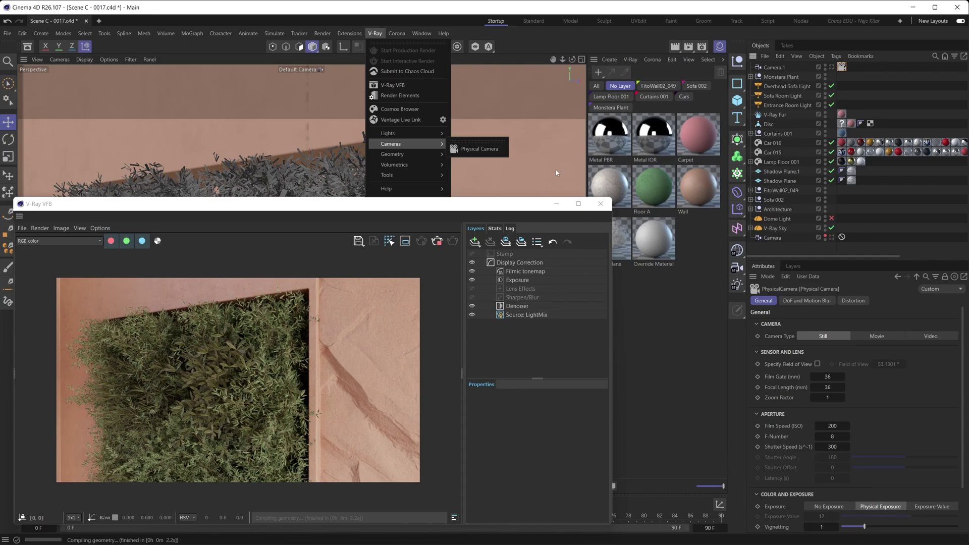
click(853, 74)
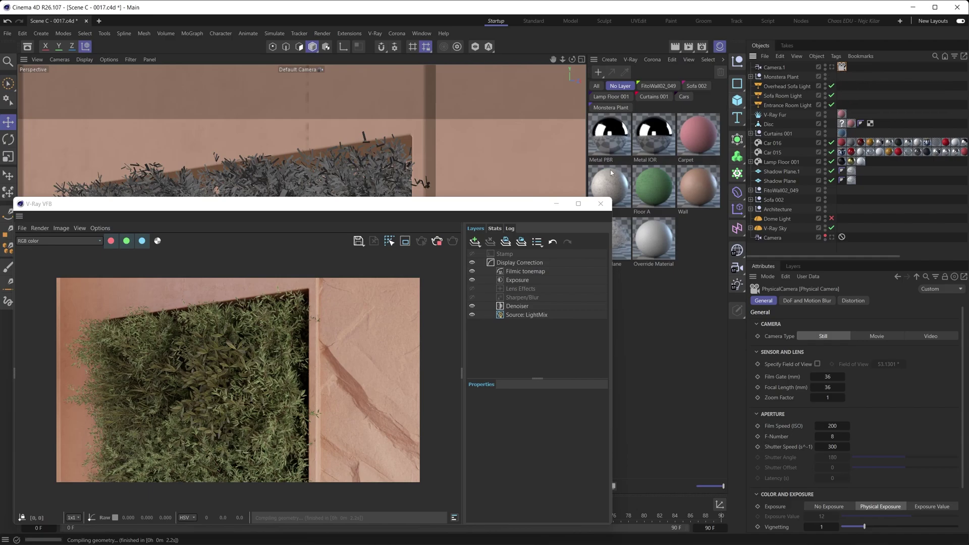
- Look through Camera.1, minimize the V-Ray frame buffer, and frame the sofa, lamp and curtain through the round opening
click(832, 67)
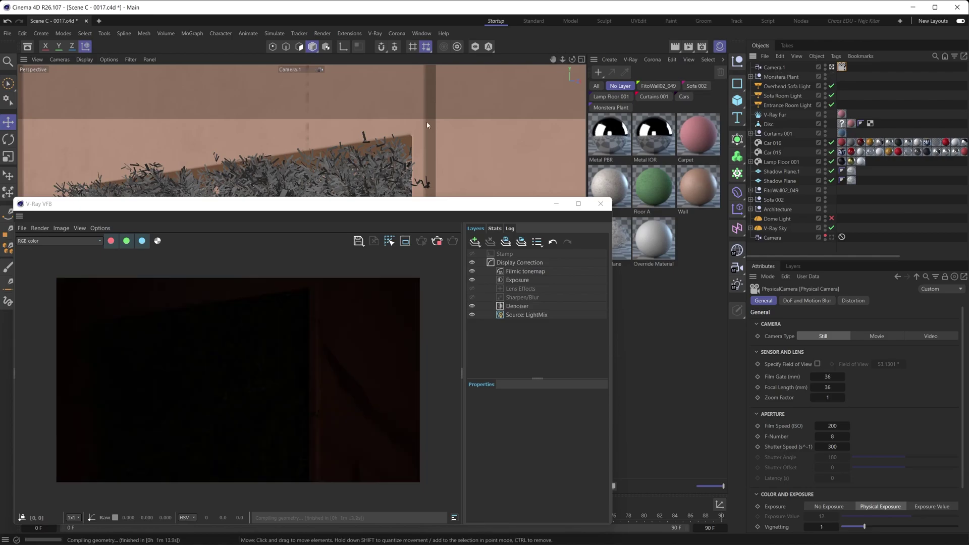
click(556, 203)
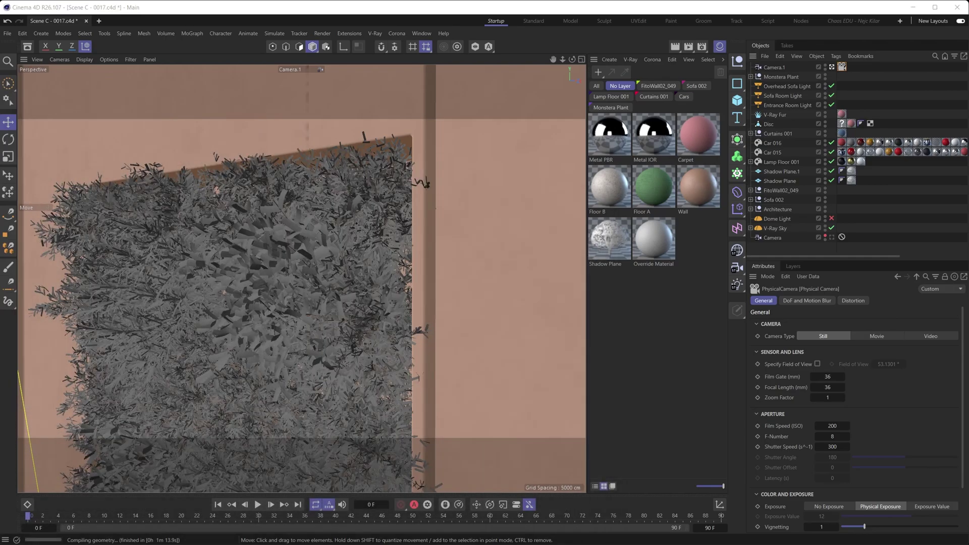
alt+drag(417, 260, 313, 269)
scroll(313, 269, up, 5)
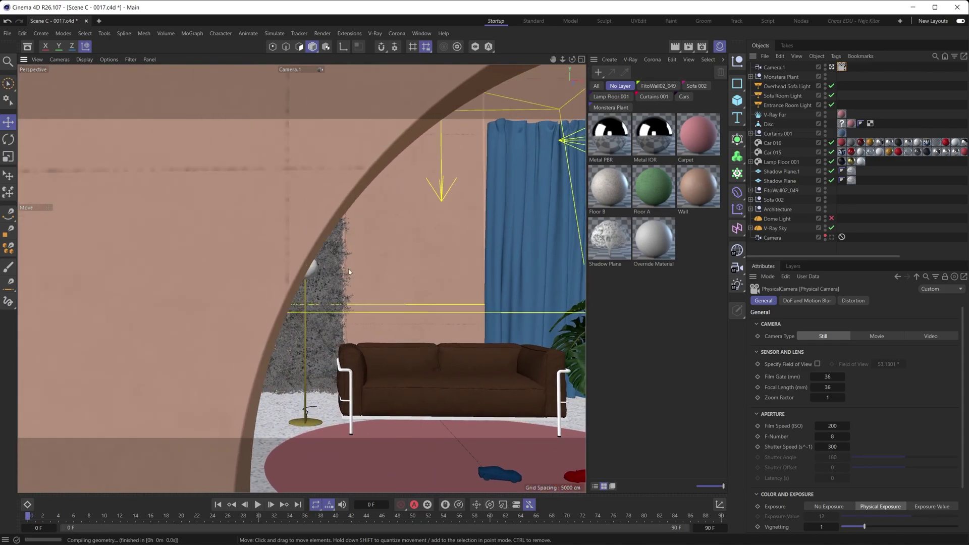
scroll(303, 267, down, 5)
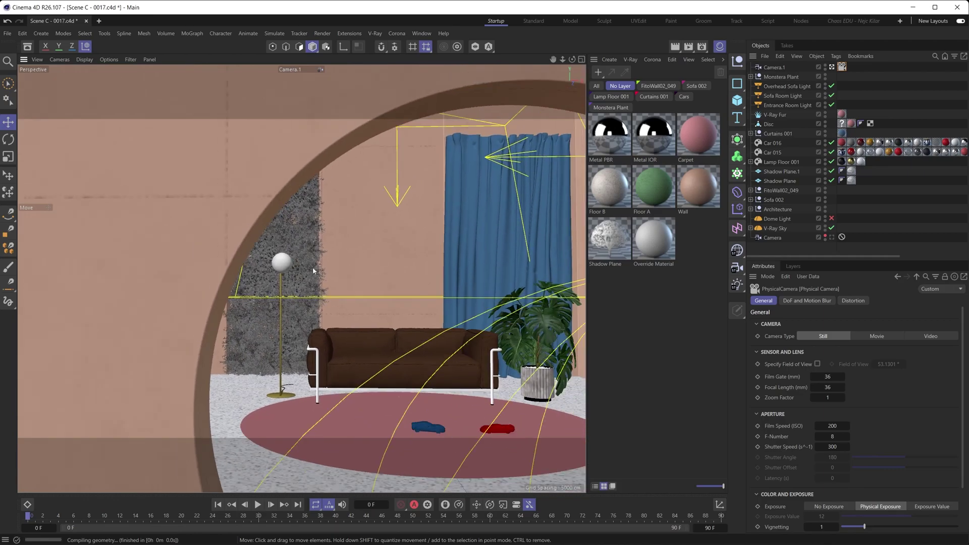
- Place Camera.1 just above Camera in the object hierarchy and set its focal length to 80 mm
drag(774, 67, 780, 233)
text(80)
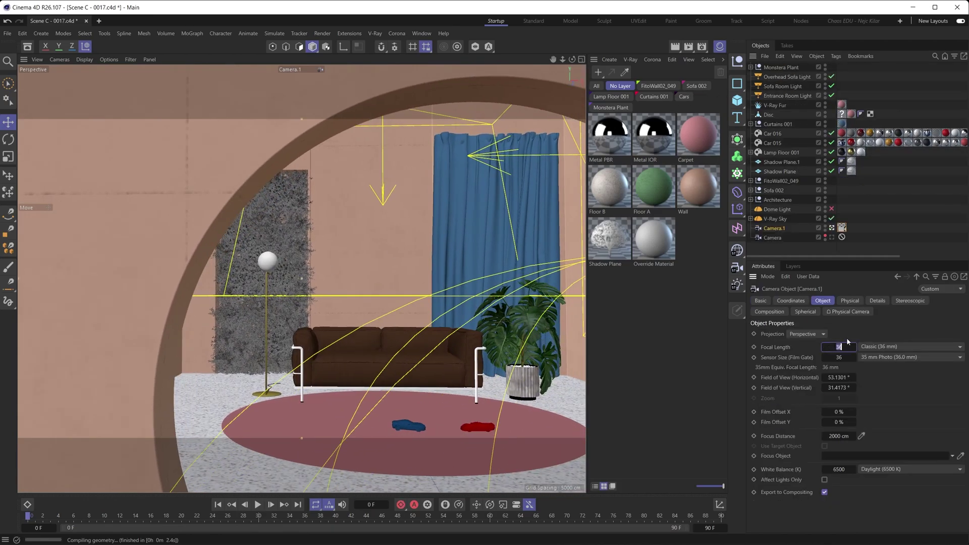
key(Return)
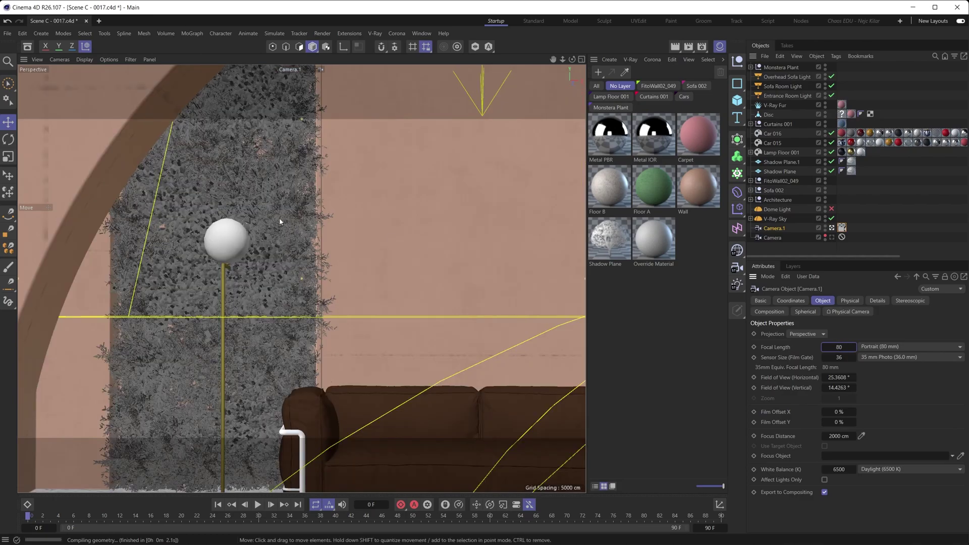
- Set Camera.1's heading and pitch rotation to 0° and reframe it on the lamp and the sofa's near end
alt+middle_drag(239, 237, 265, 231)
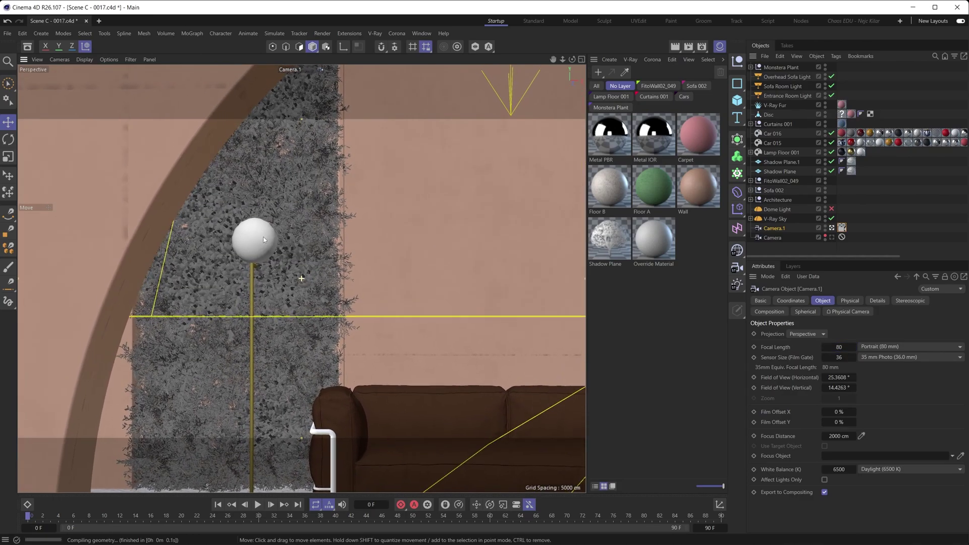
click(791, 300)
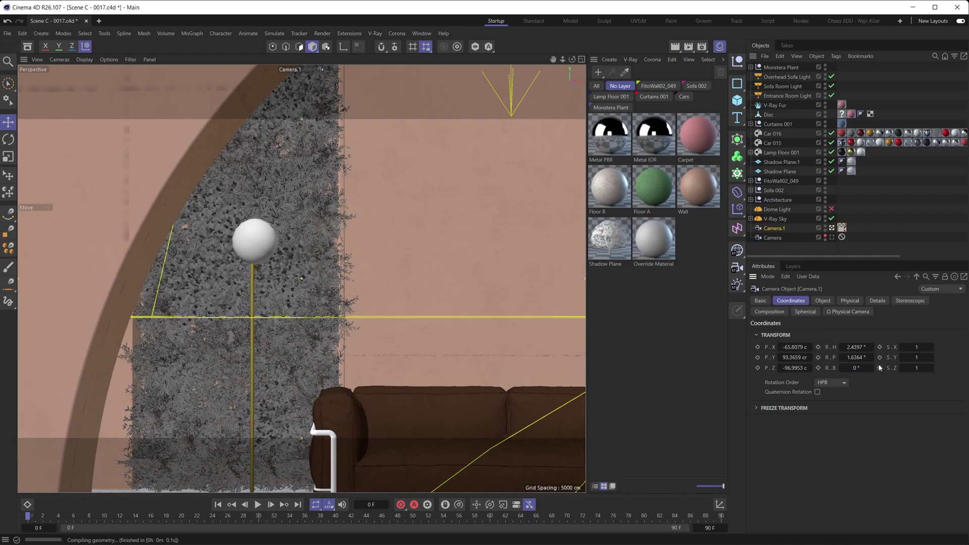
double_click(865, 357)
text(0)
key(Return)
double_click(864, 347)
text(0)
key(Return)
mouse_move(266, 216)
alt+middle_down()
mouse_move(270, 234)
mouse_move(270, 220)
alt+middle_up()
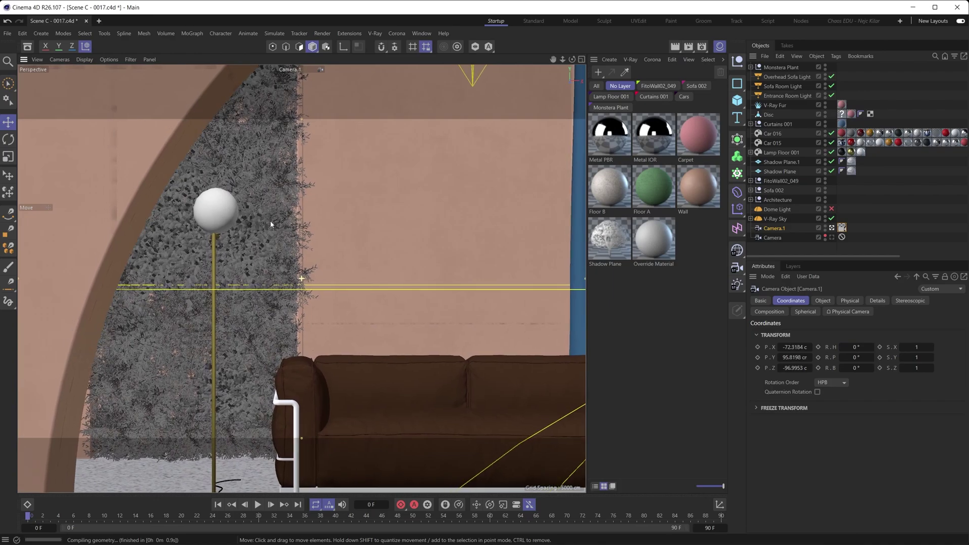
alt+middle_drag(364, 254, 364, 250)
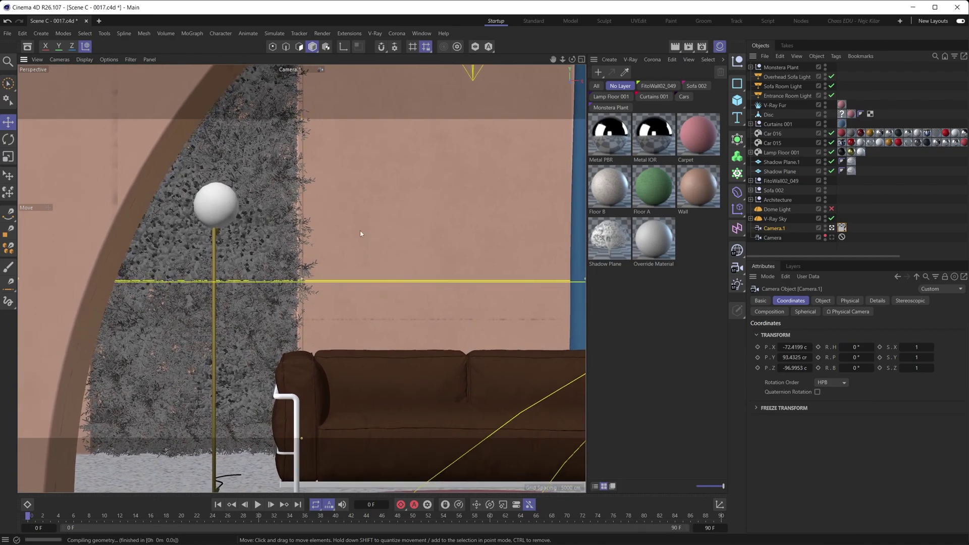
- Bring back the V-Ray frame buffer and compare the render from the default camera with the one from Camera.1
click(688, 46)
drag(486, 172, 512, 184)
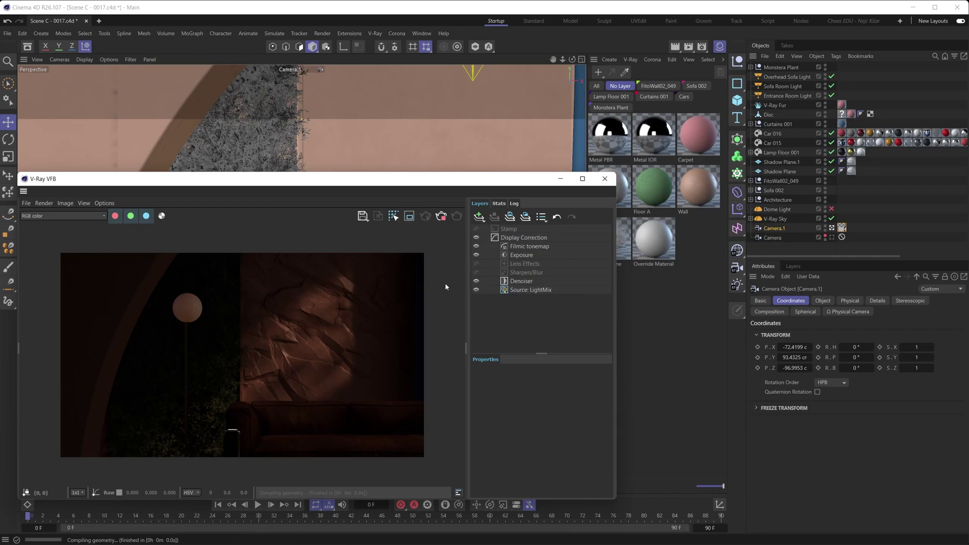
click(476, 280)
click(320, 69)
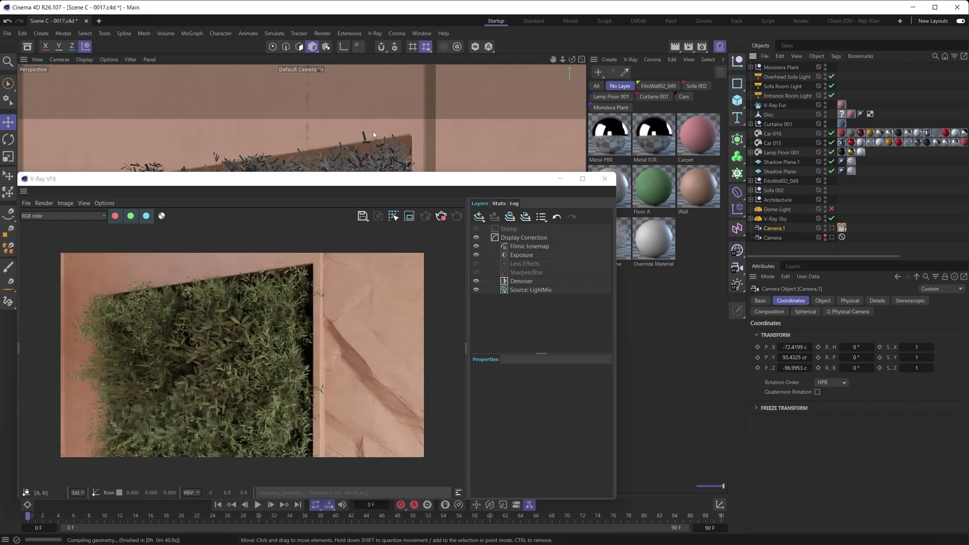
click(832, 228)
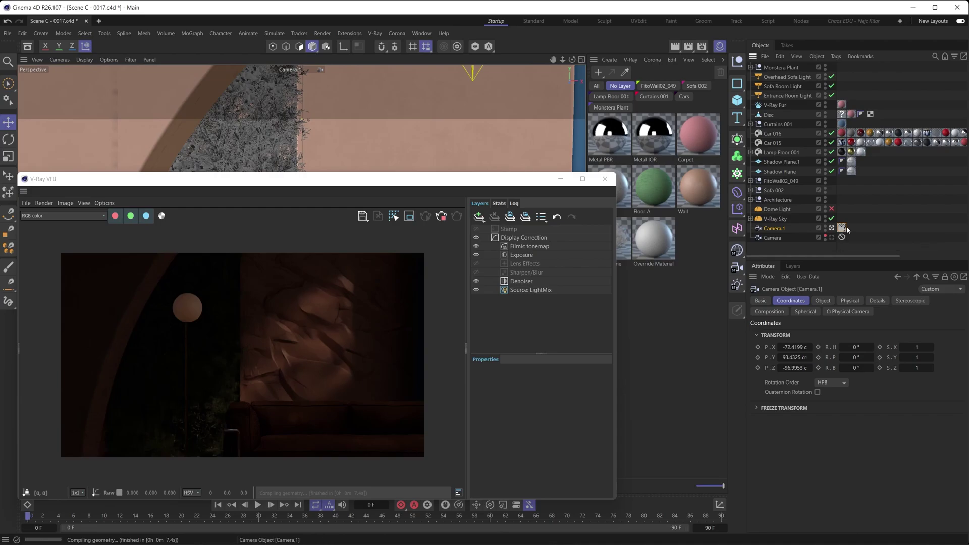
- In Camera.1's Physical Camera tag, set the film speed (ISO) to 800 and the F-number to 1
click(842, 229)
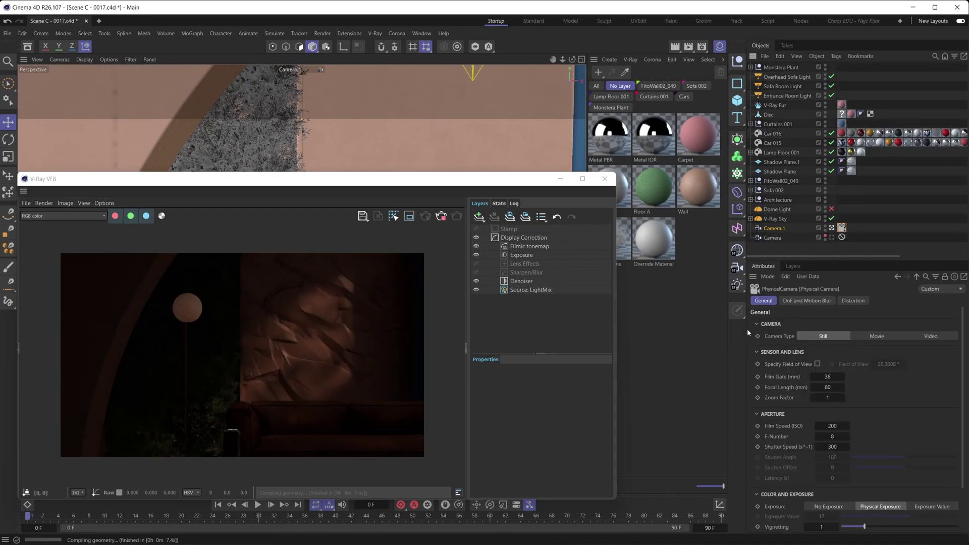
drag(743, 329, 712, 330)
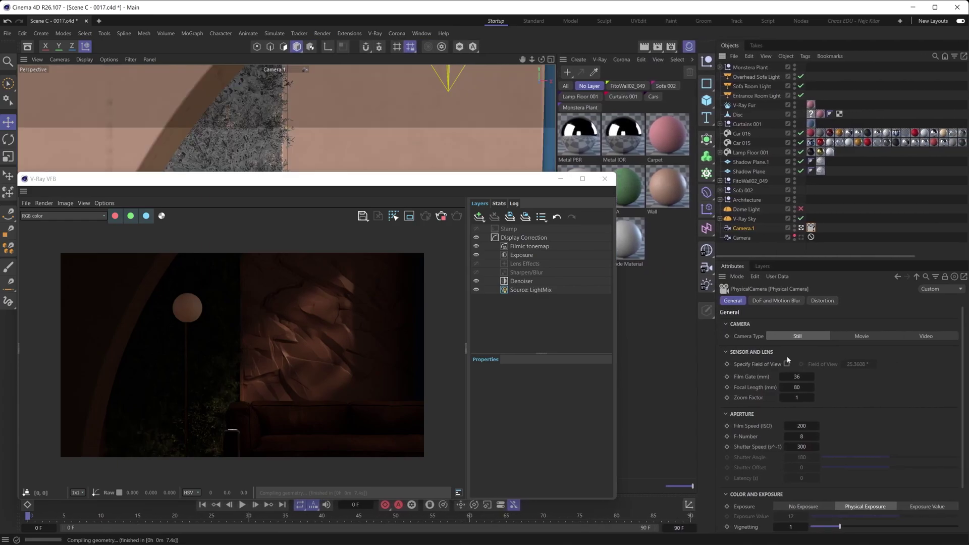
scroll(858, 394, down, 3)
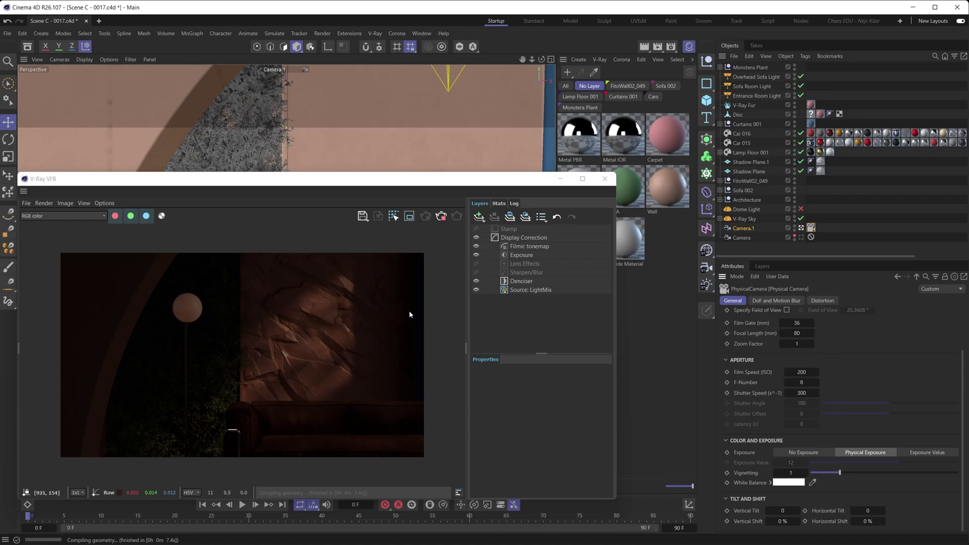
click(808, 373)
text(800)
key(Return)
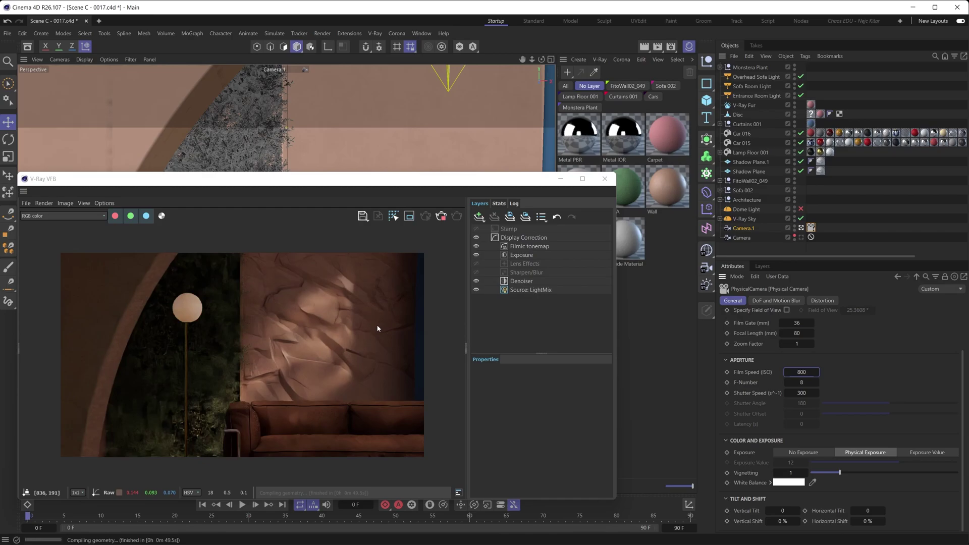
drag(813, 383, 792, 382)
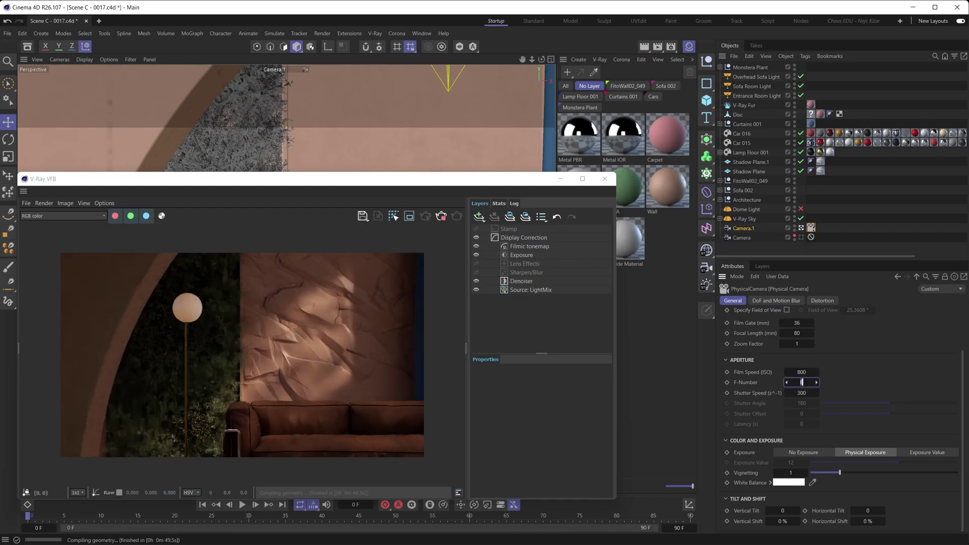
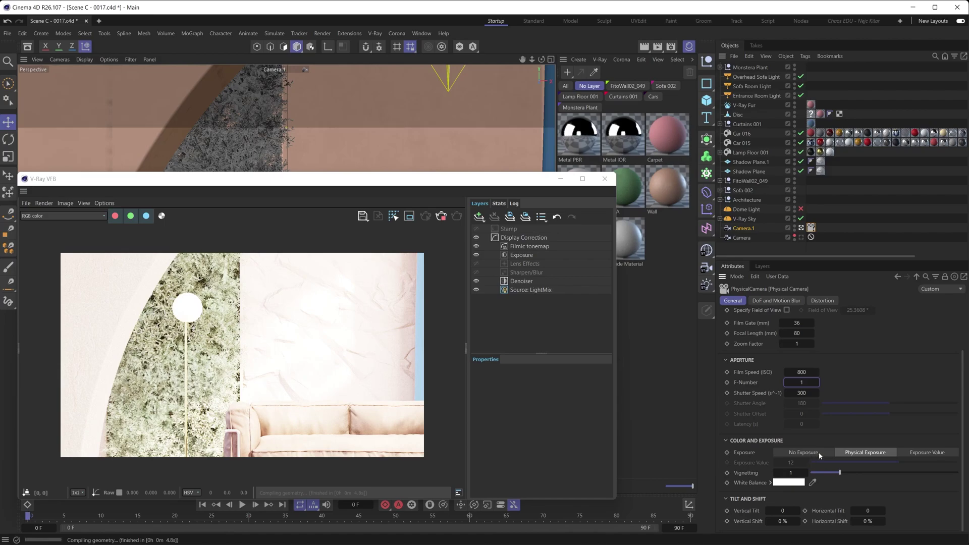
- Switch the physical camera's exposure mode to Exposure Value and set the value to 9.5
click(926, 453)
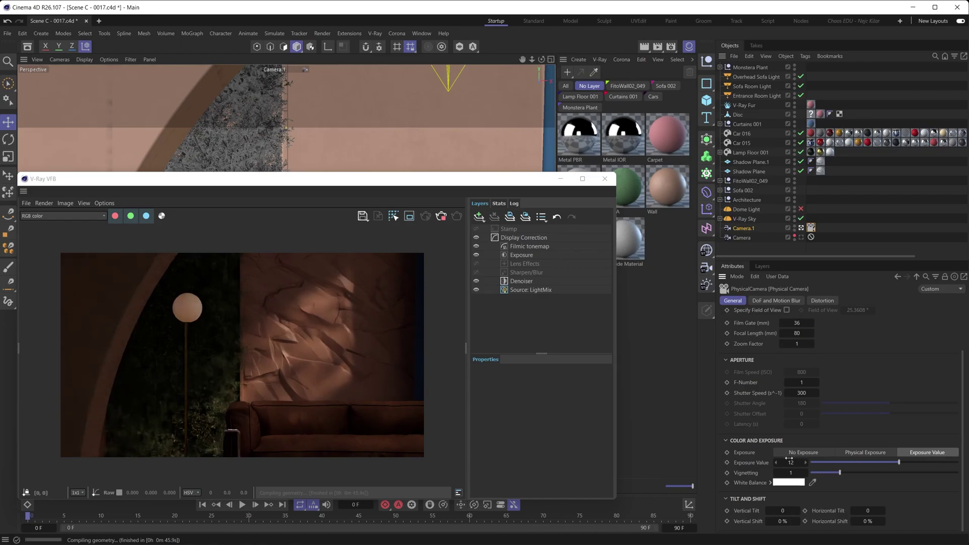
mouse_move(898, 462)
mouse_down()
mouse_move(858, 463)
mouse_move(882, 462)
mouse_up()
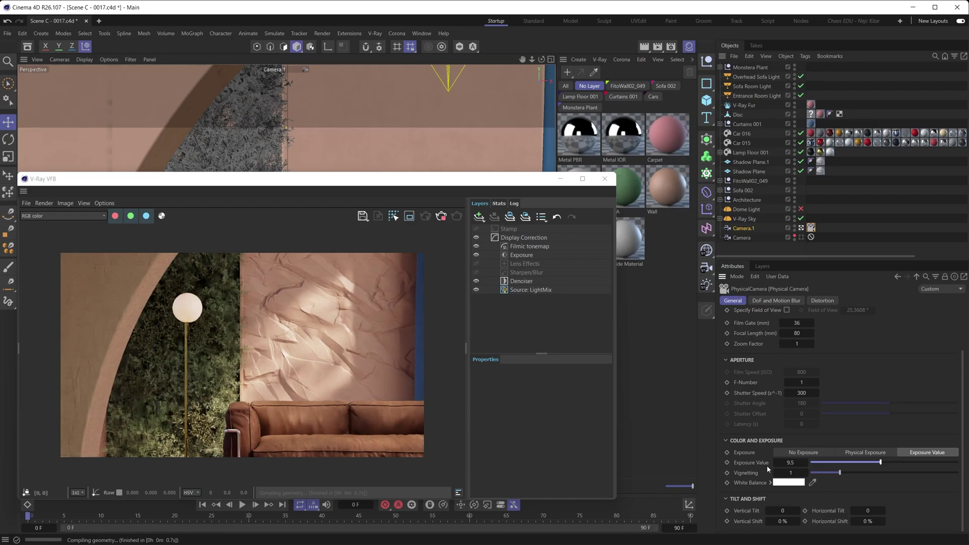
- Try the No Exposure and Physical Exposure modes, checking the frame buffer's Exposure layer, and return the camera to Exposure Value
click(803, 453)
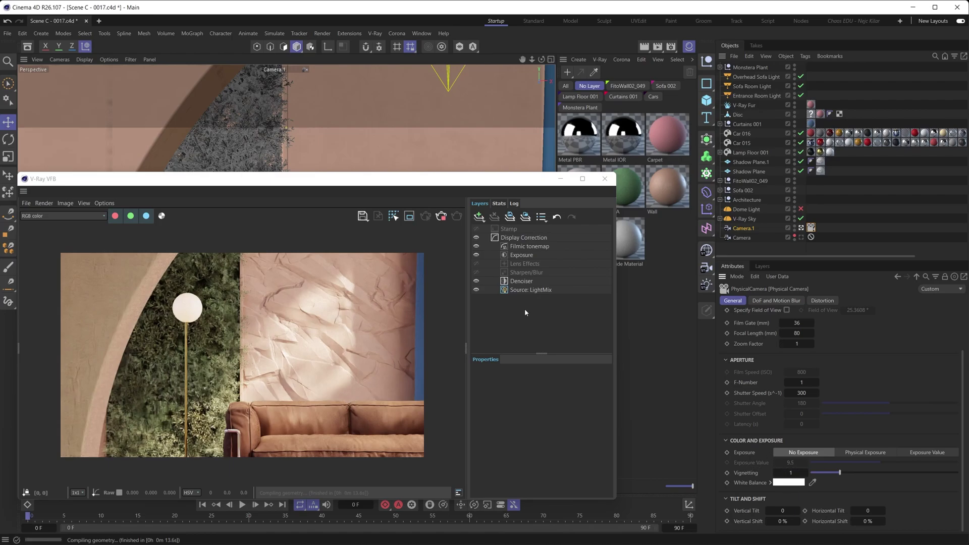
click(521, 255)
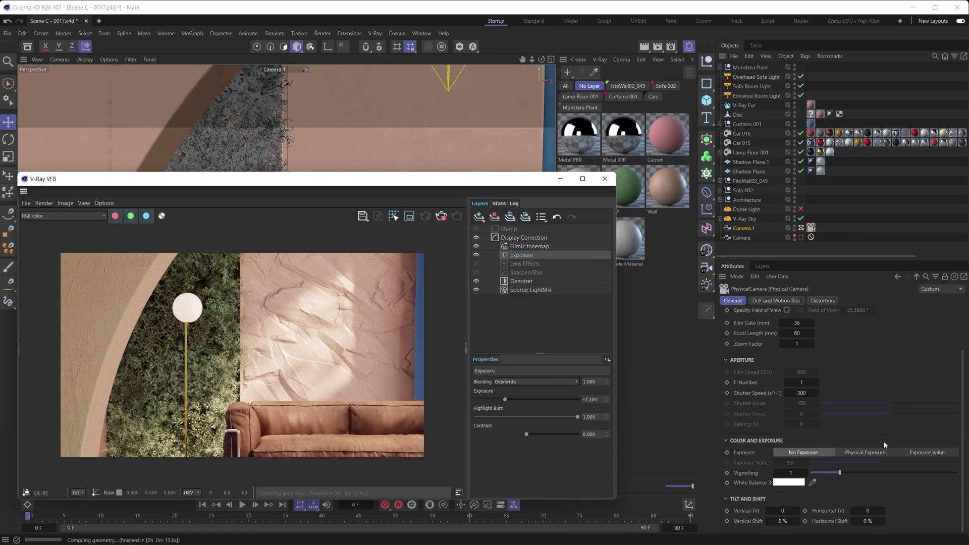
click(858, 454)
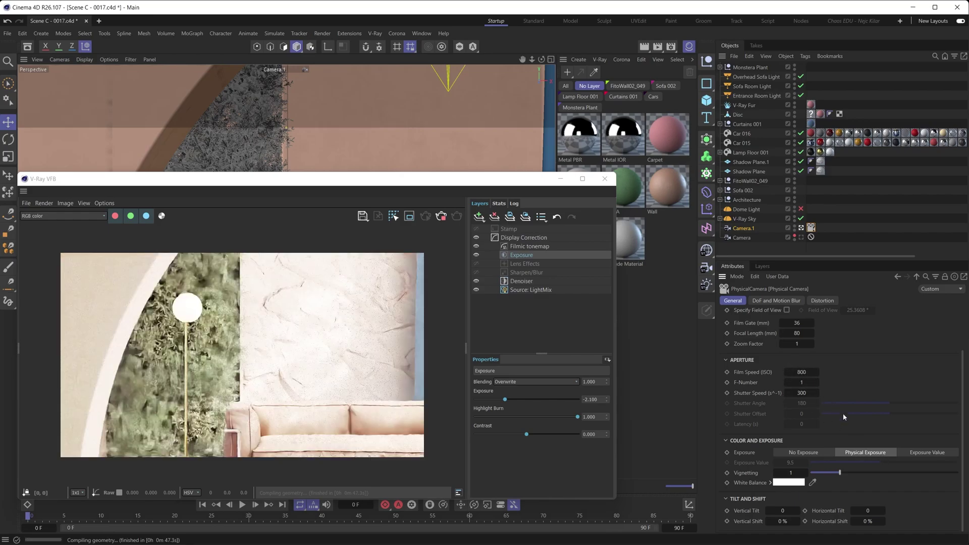
click(927, 453)
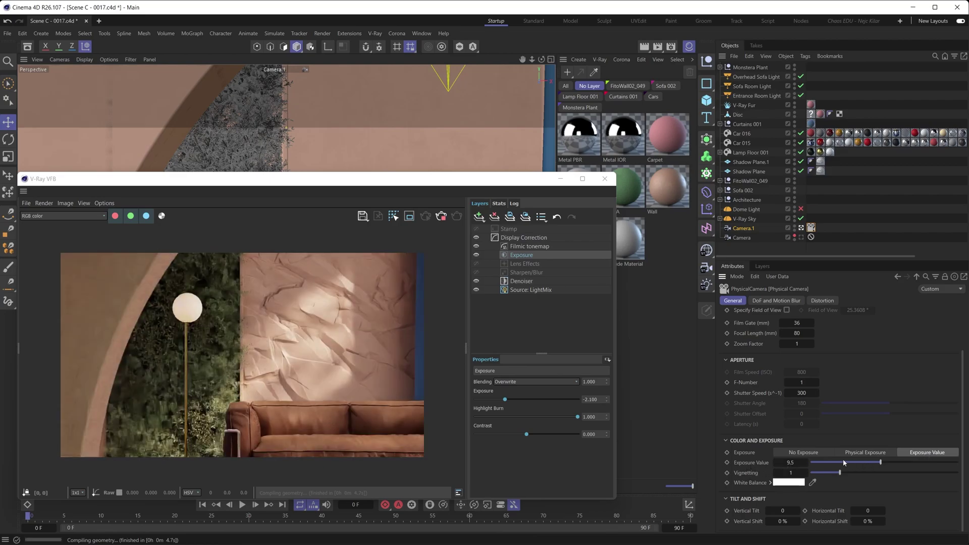
- Set the physical camera's exposure to No Exposure, and try the Movie and Video camera types before returning to Still
click(813, 454)
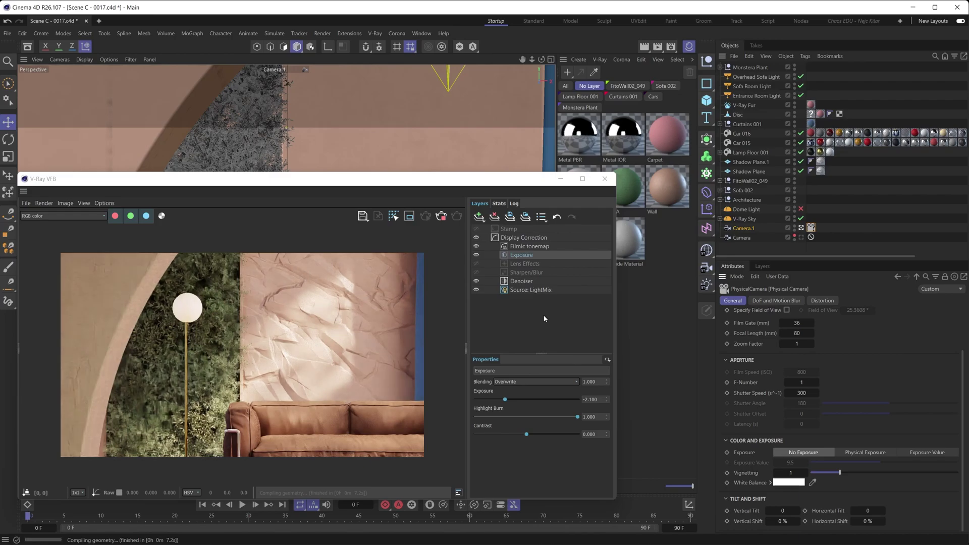
scroll(854, 353, up, 3)
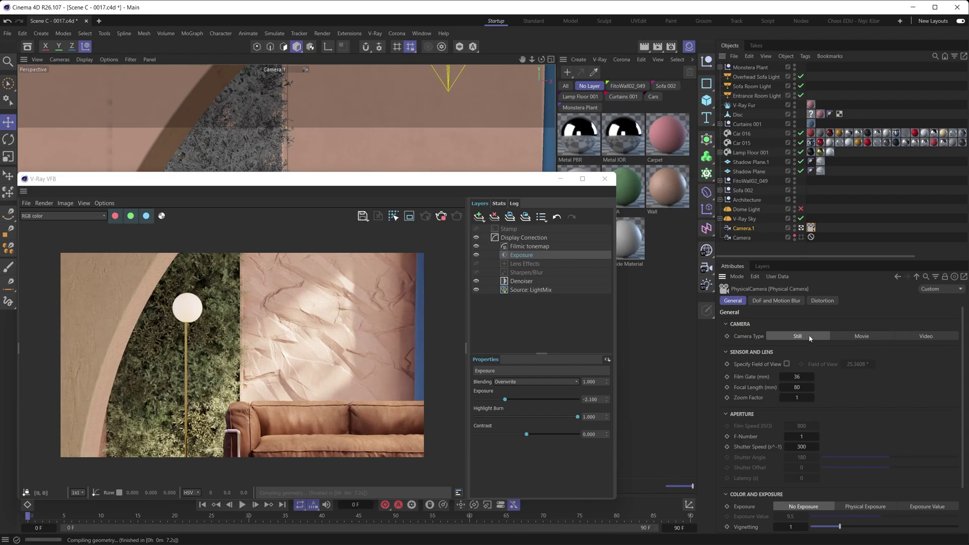
click(878, 337)
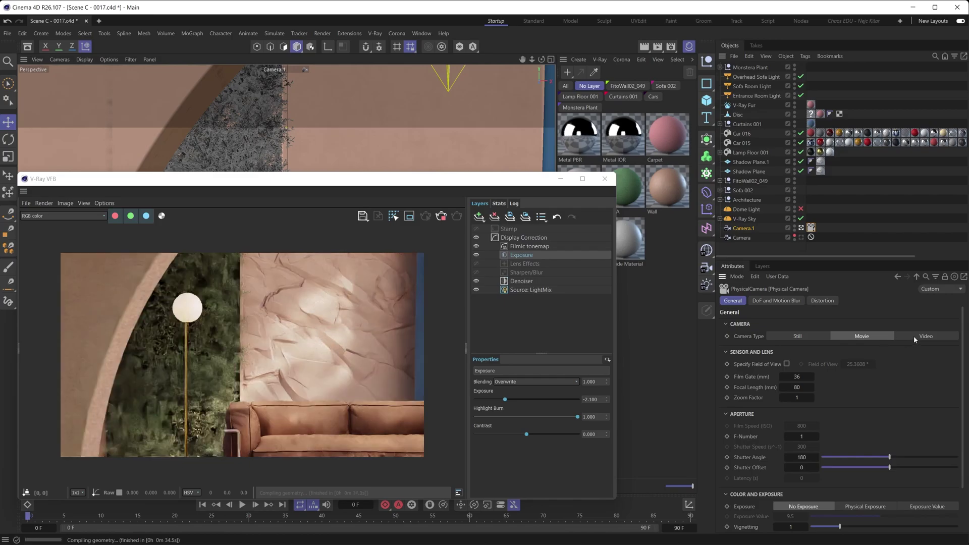
click(914, 335)
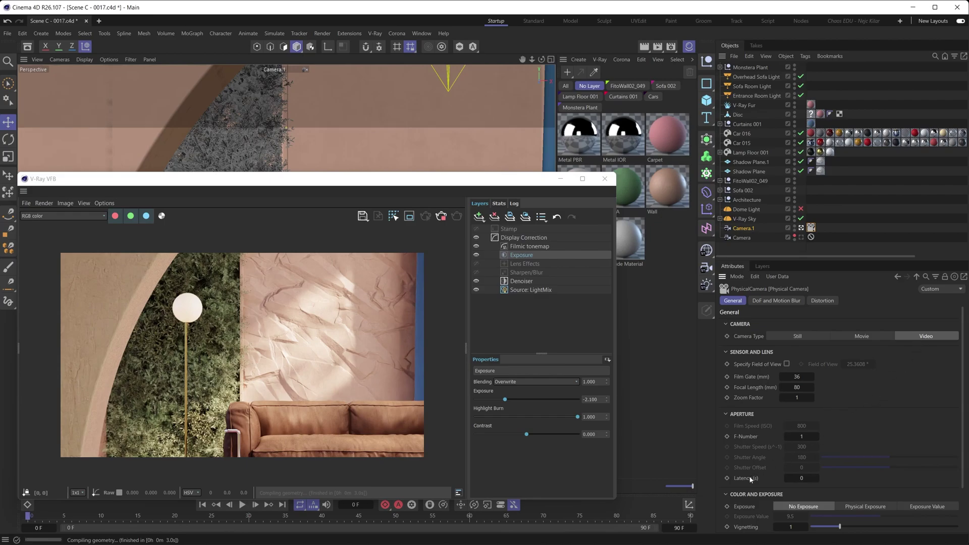
click(796, 336)
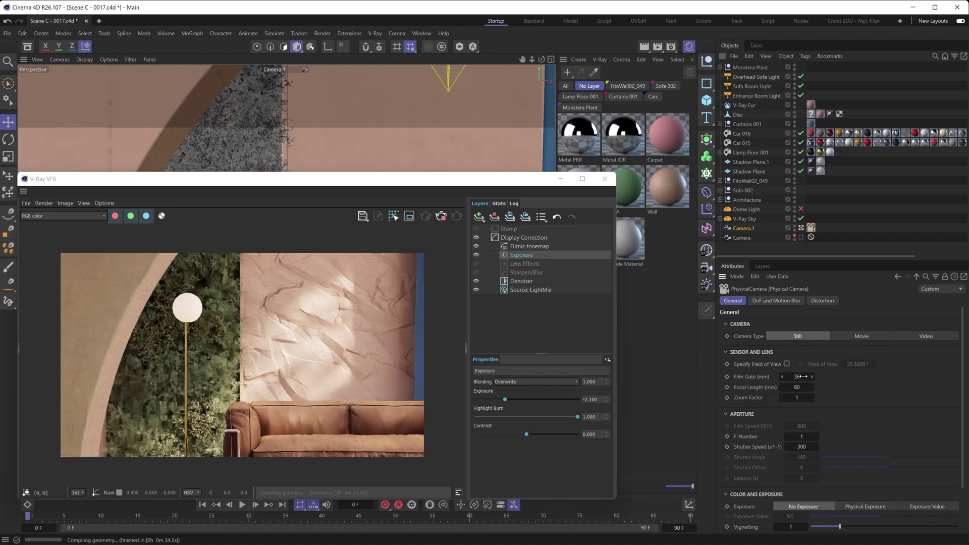
- Try the Specify Field of View option, turn it off again and keep the film gate at 36 mm
click(786, 365)
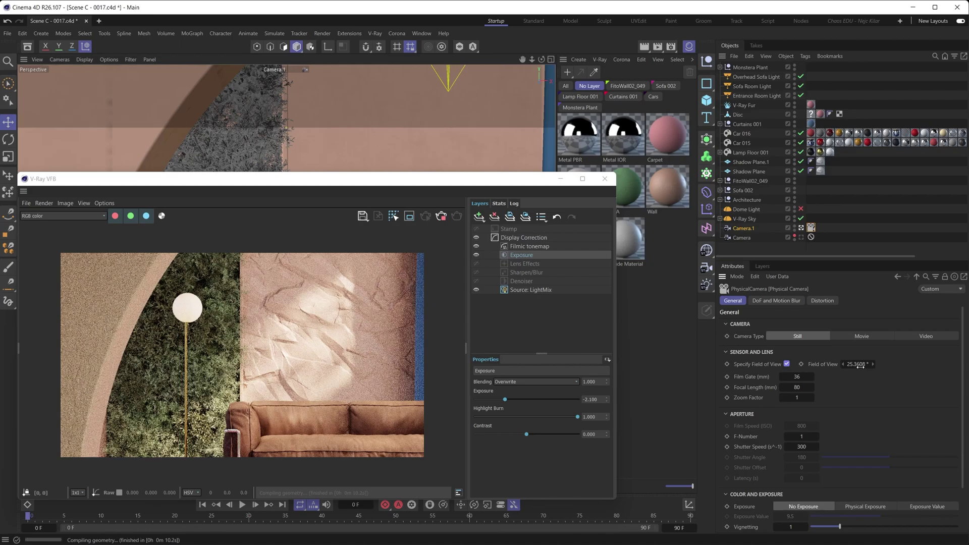
click(787, 364)
mouse_move(795, 377)
mouse_down()
mouse_move(776, 376)
mouse_move(799, 377)
mouse_up()
double_click(799, 377)
text(36)
key(Return)
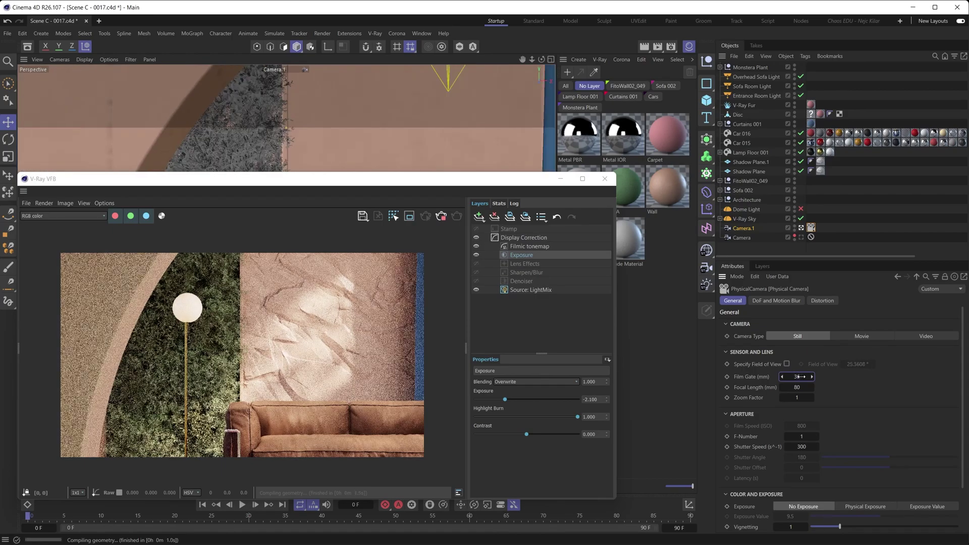
- Try a shorter focal length of about 54.3 mm in the Physical Camera tag and return it to 80 mm
drag(800, 387, 788, 387)
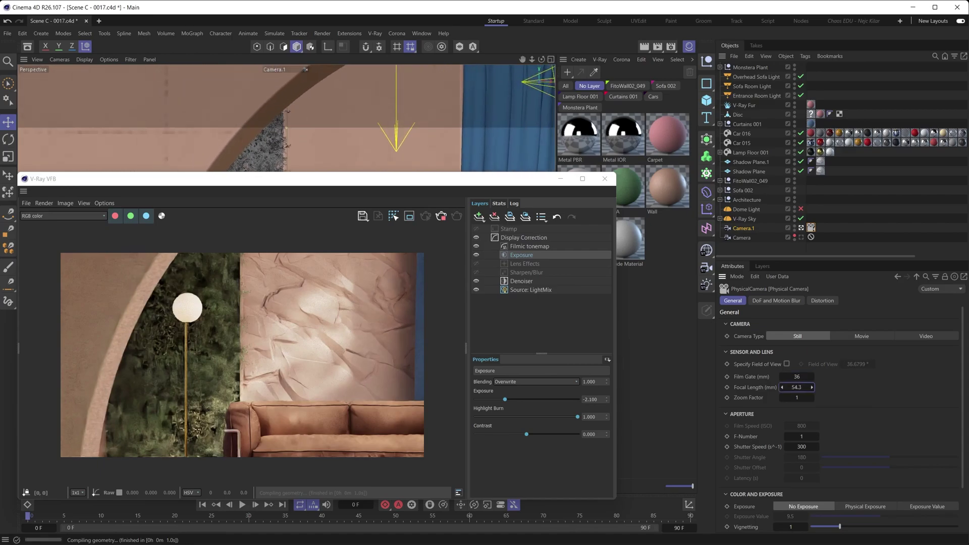
key(ctrl+z)
double_click(797, 387)
text(80)
key(Return)
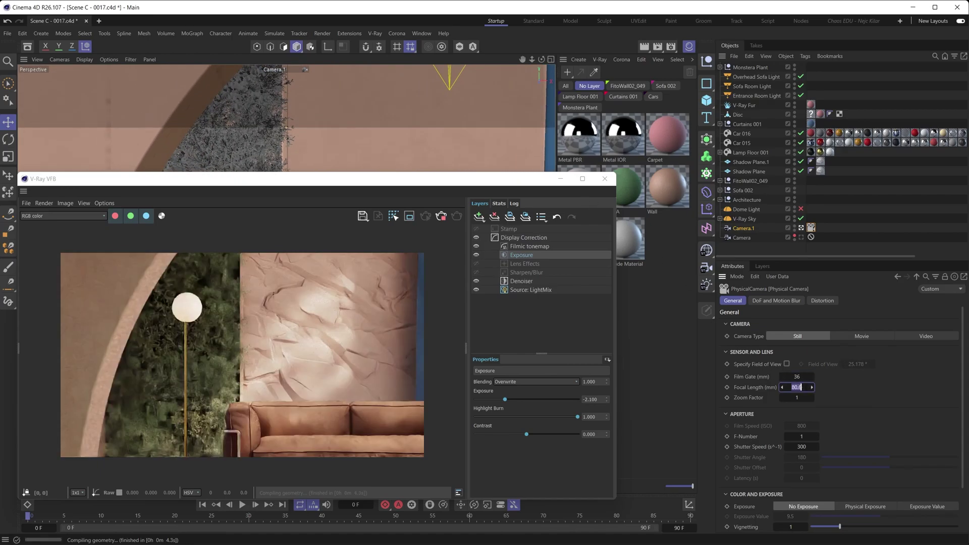
- Try a zoom factor of 2, check it in the frame buffer and return the zoom factor to 1
double_click(797, 398)
text(1.3)
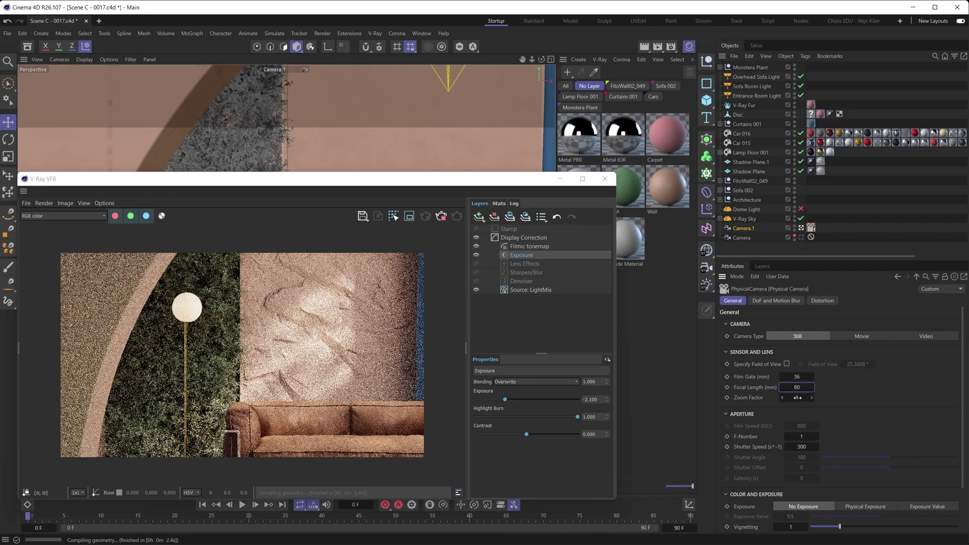
drag(796, 398, 795, 397)
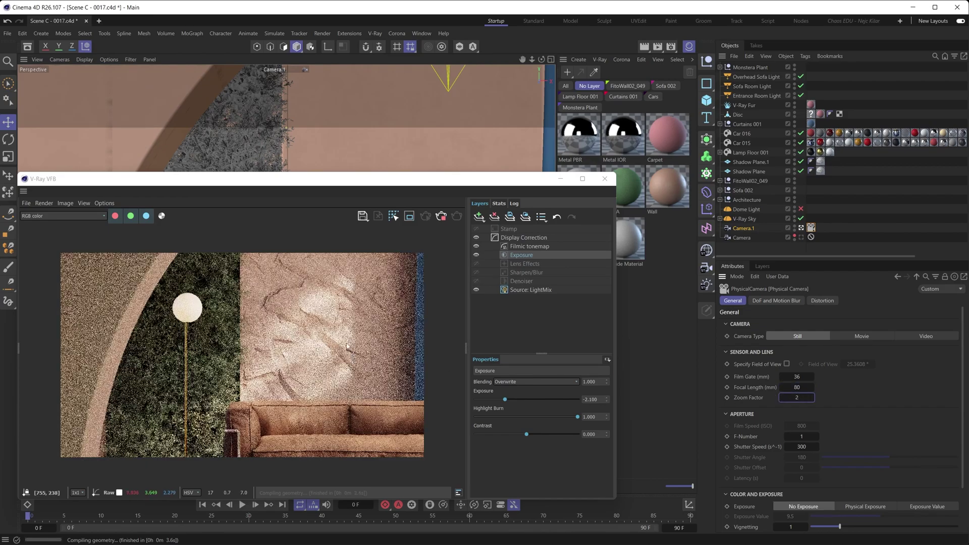
drag(317, 192, 321, 228)
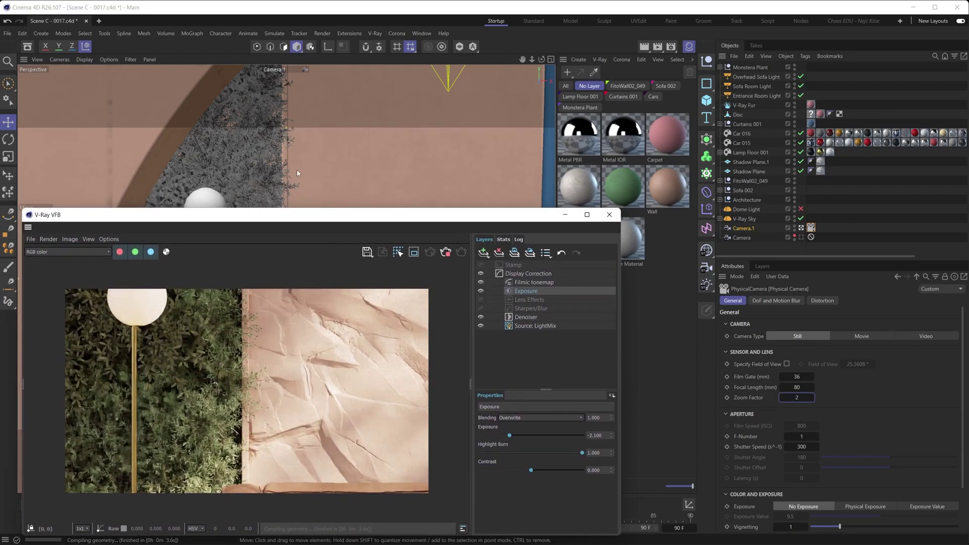
drag(812, 400, 802, 395)
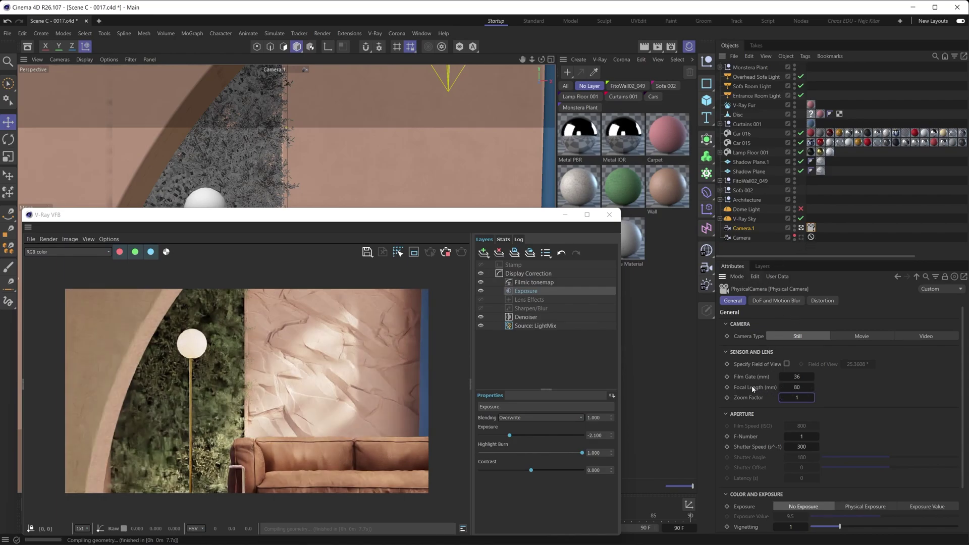
- Try a 60 mm focal length in Camera.1's object properties and restore 80 mm from the Physical Camera tag, checking that both stay linked
click(743, 228)
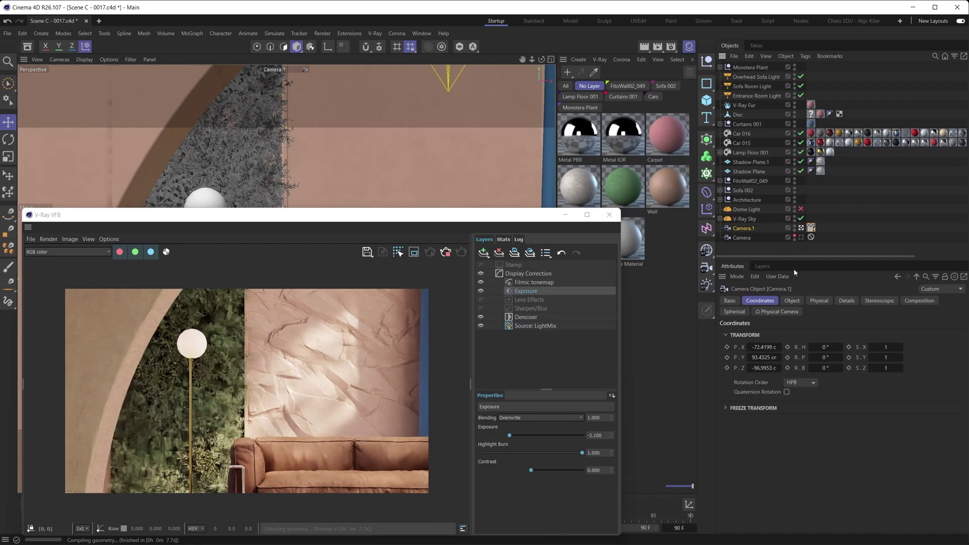
click(792, 300)
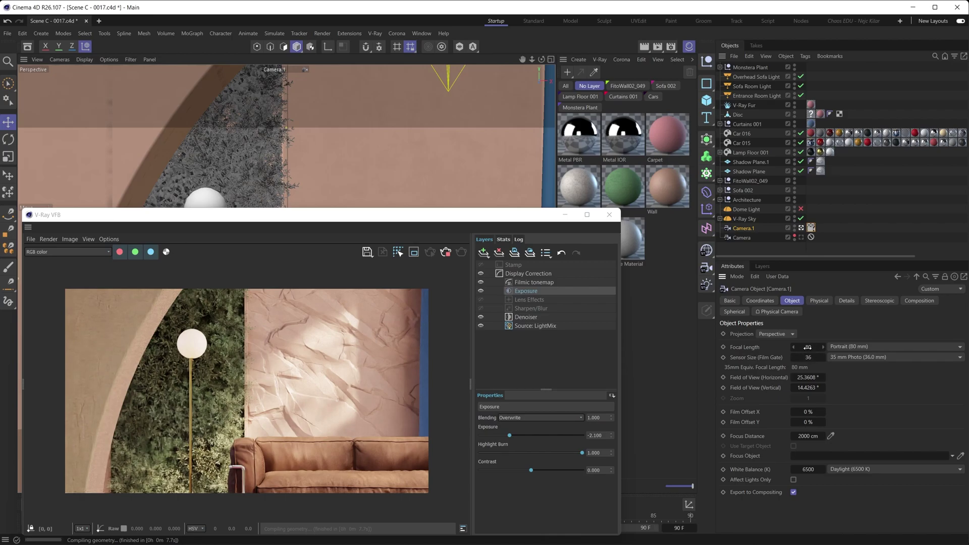
drag(807, 347, 789, 347)
click(811, 227)
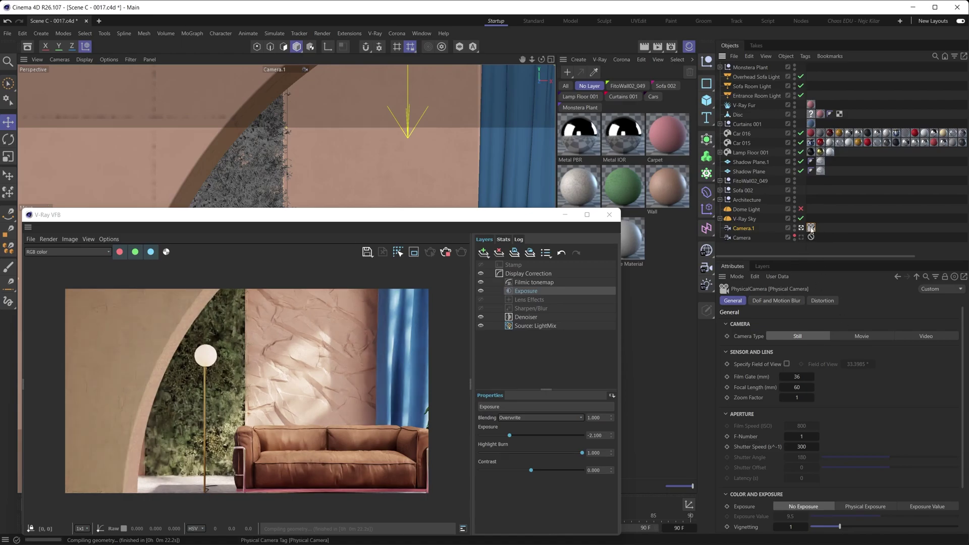
click(797, 387)
text(80)
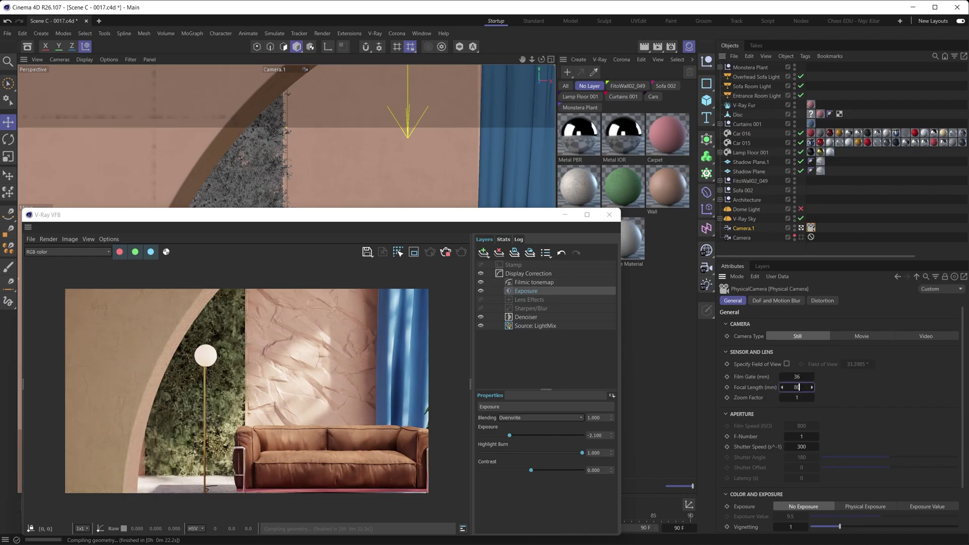
key(Return)
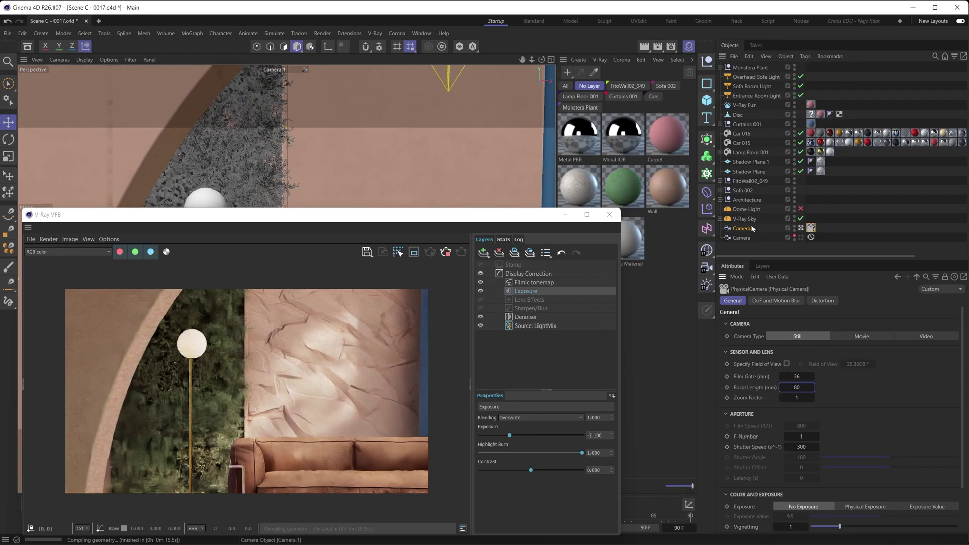
click(751, 227)
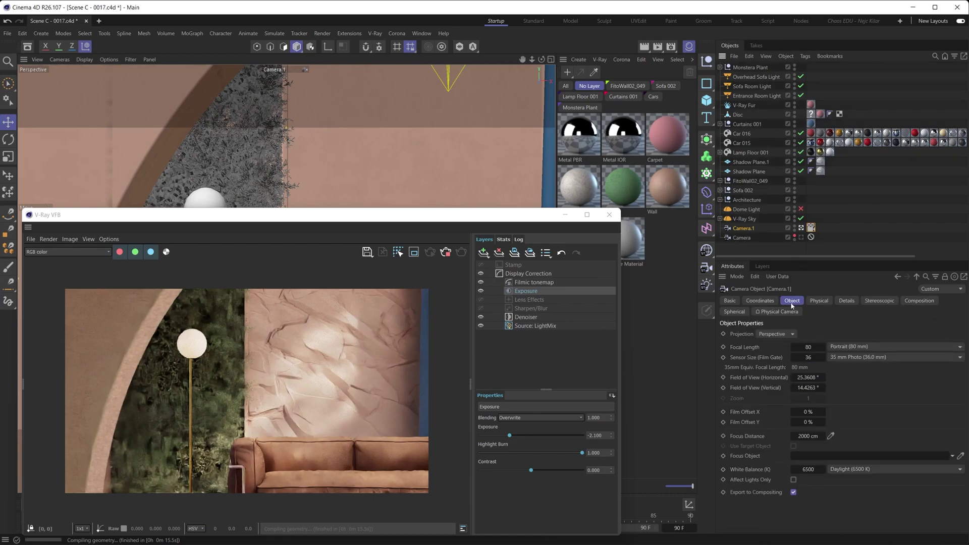
click(811, 228)
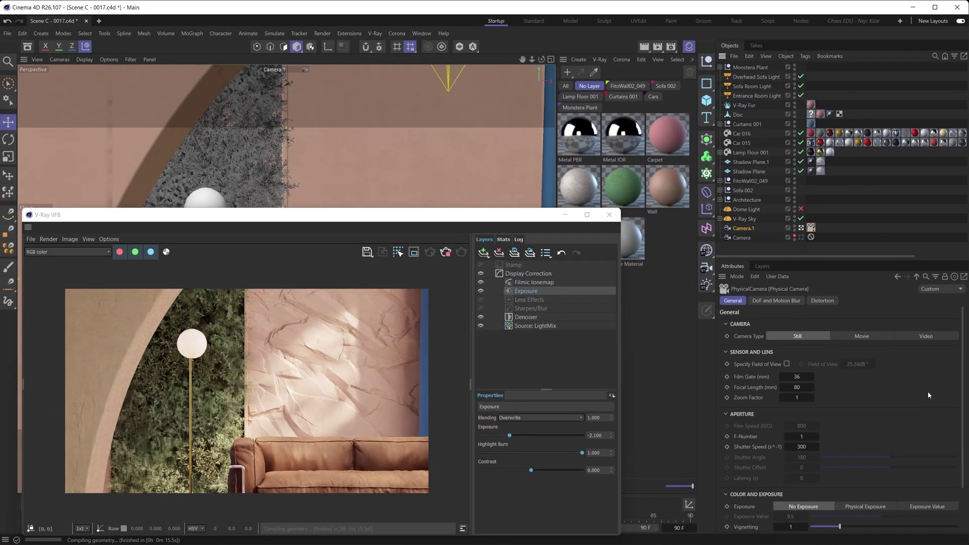
- Clear the frame buffer off the viewport and orbit Camera.1 to an angled, downward view of the sofa's corner and plant wall
scroll(963, 354, down, 3)
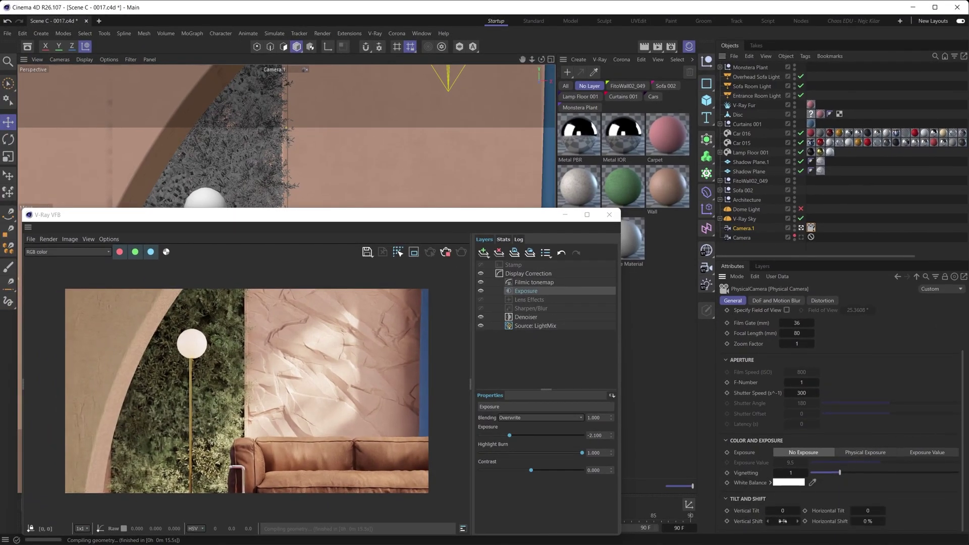
drag(539, 220, 0, 157)
click(837, 229)
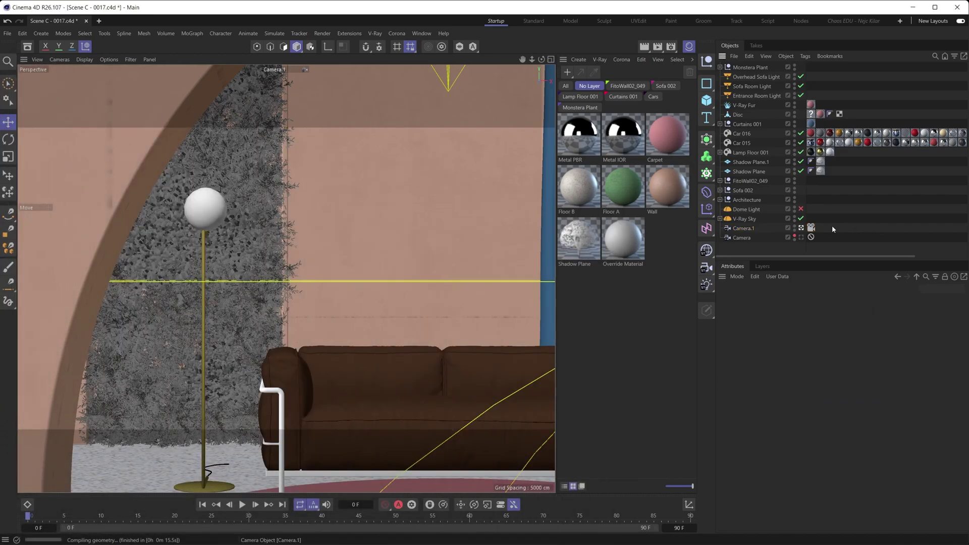
click(749, 230)
alt+drag(289, 356, 359, 335)
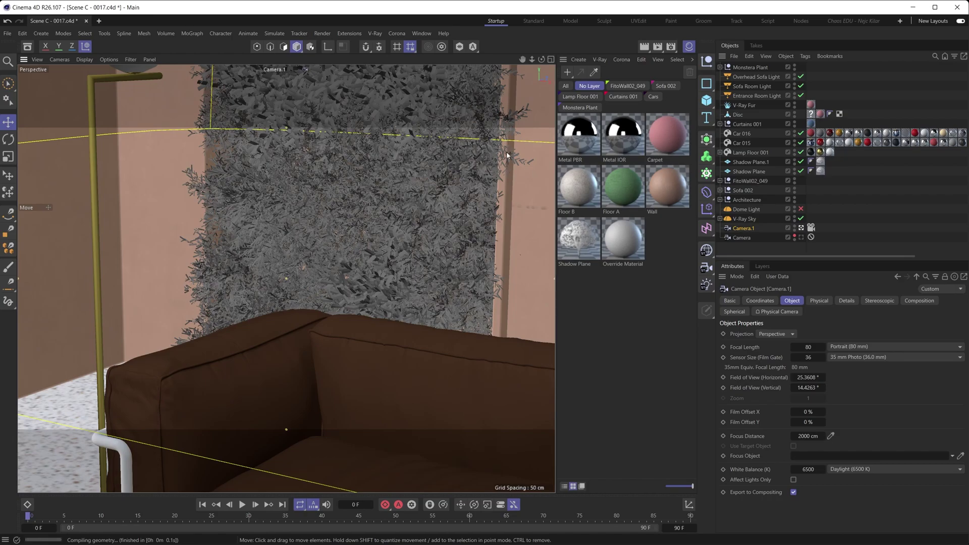
alt+drag(506, 323, 523, 328)
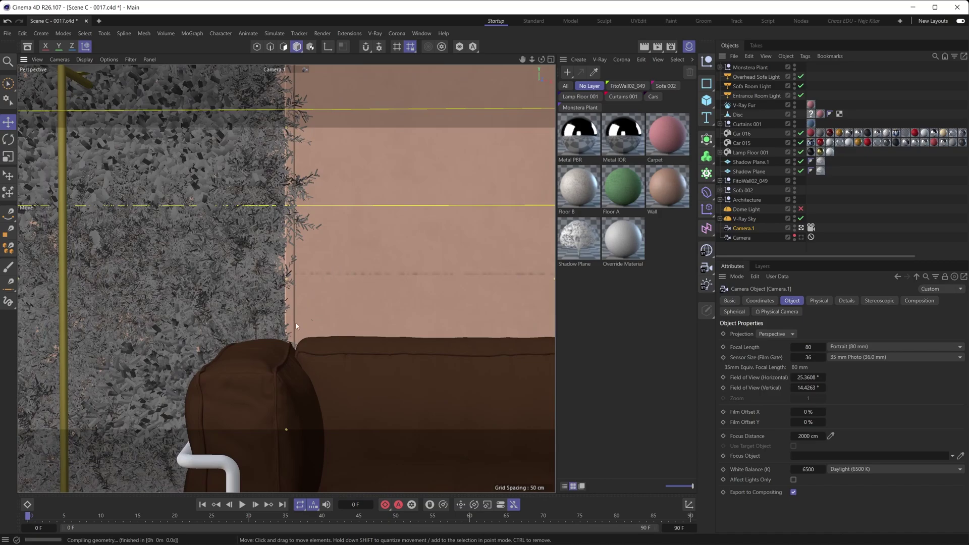
alt+drag(307, 351, 432, 318)
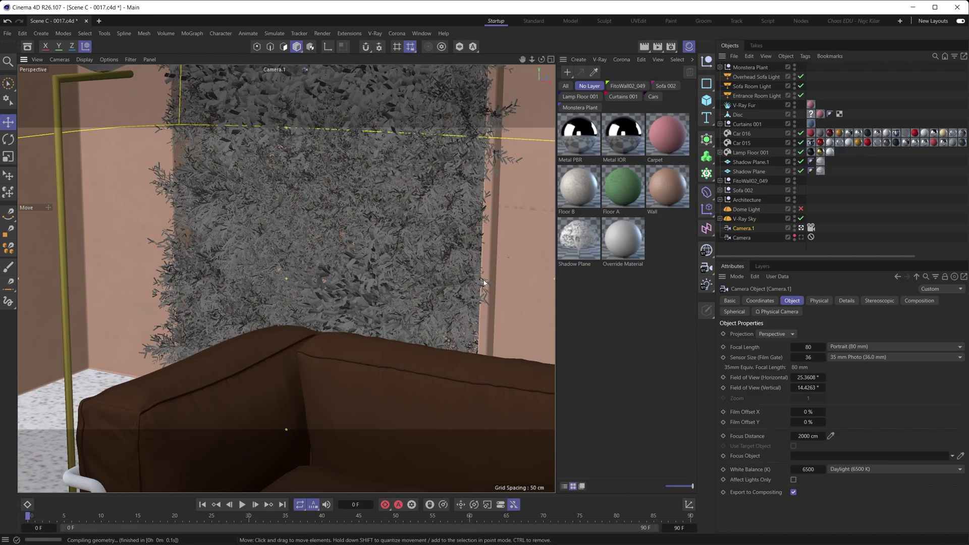
- Reset Camera.1's pitch rotation to 0° and raise the Physical Camera tag's vertical shift to about 96.1 %
click(768, 301)
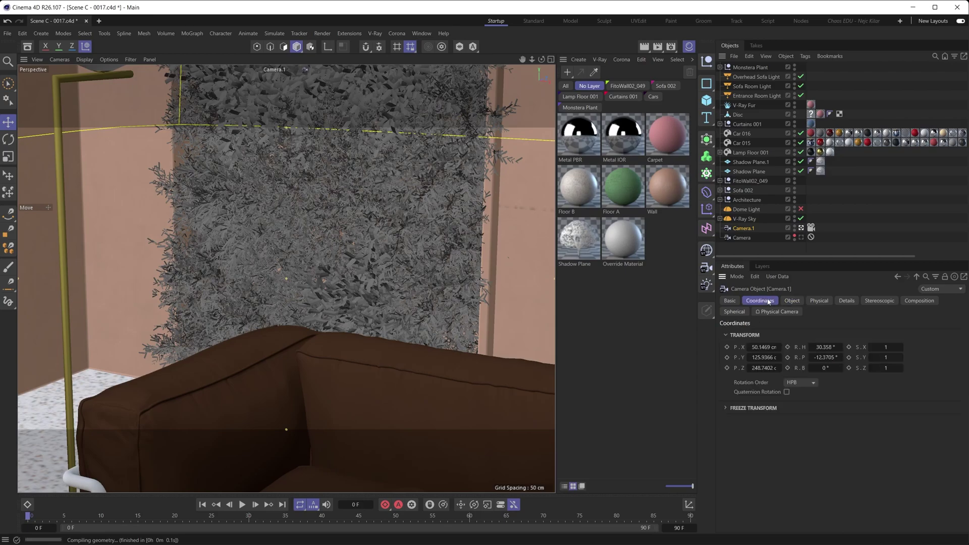
right_click(841, 357)
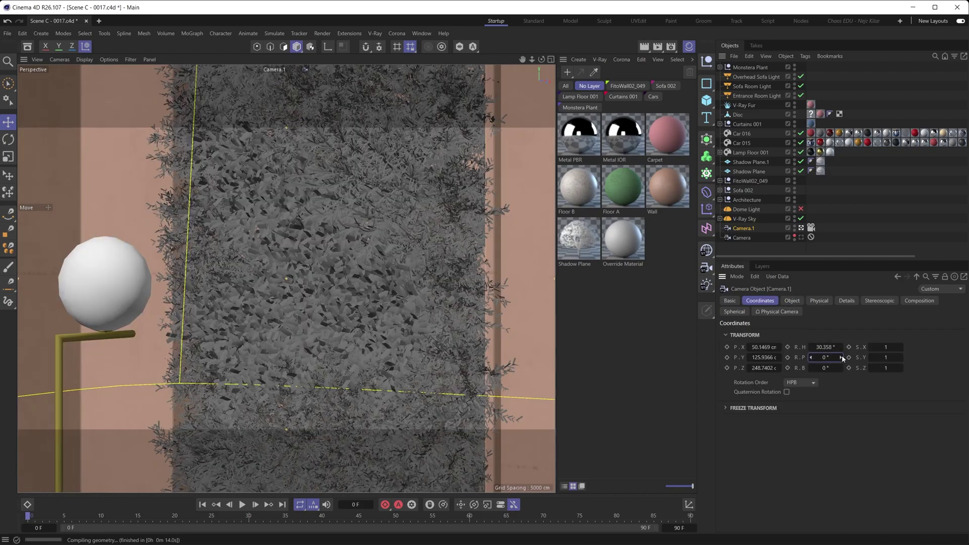
click(811, 228)
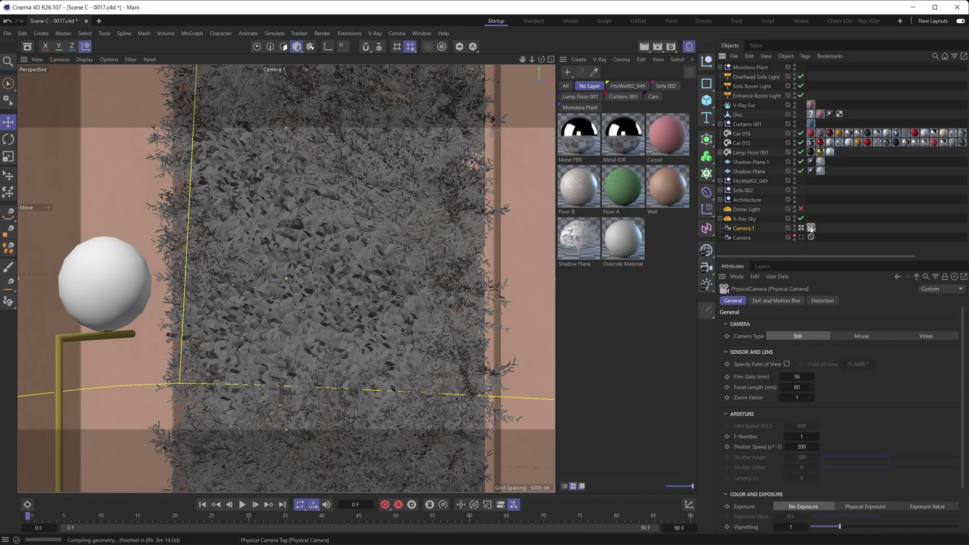
scroll(833, 383, down, 2)
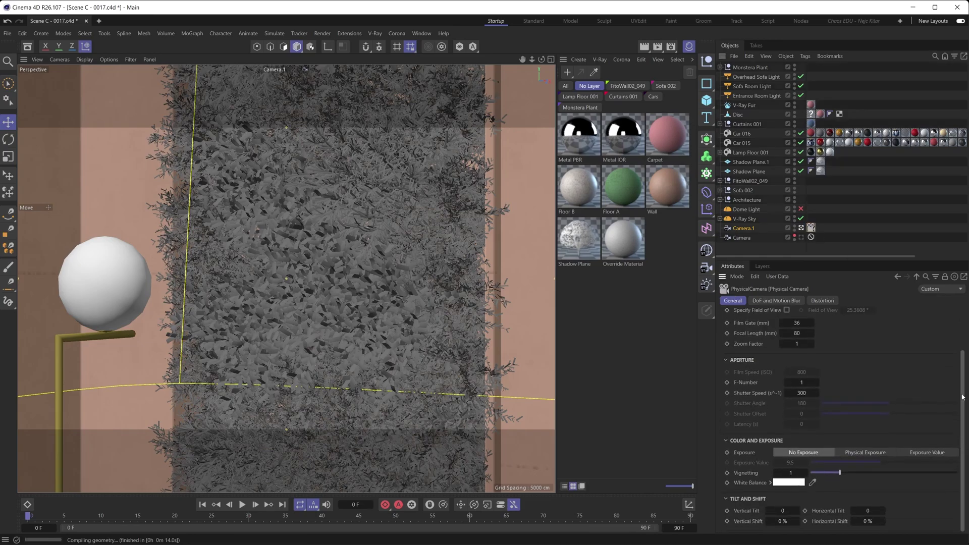
drag(780, 523, 830, 522)
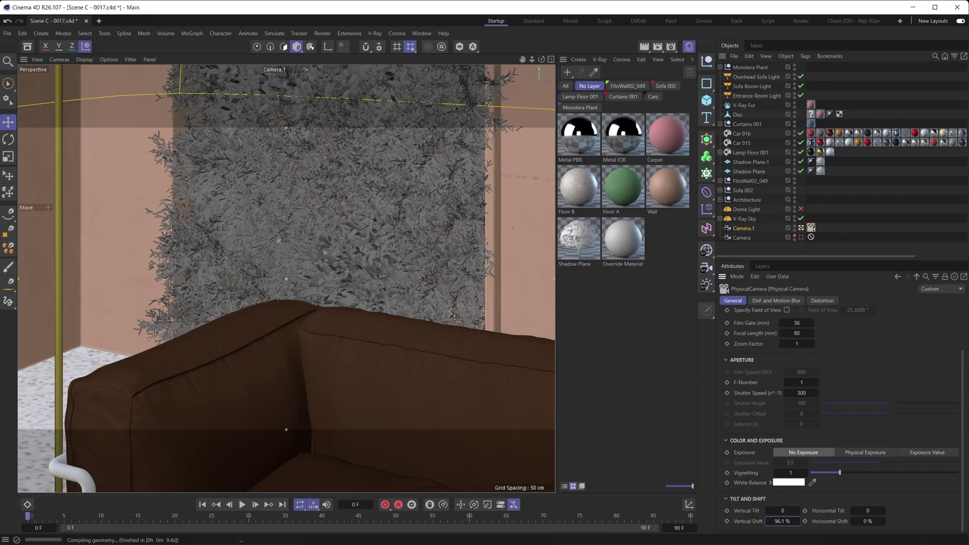
- Bring back the V-Ray frame buffer and set the physical camera's vertical tilt to 1.5, comparing the render with the viewport
key(shift+r)
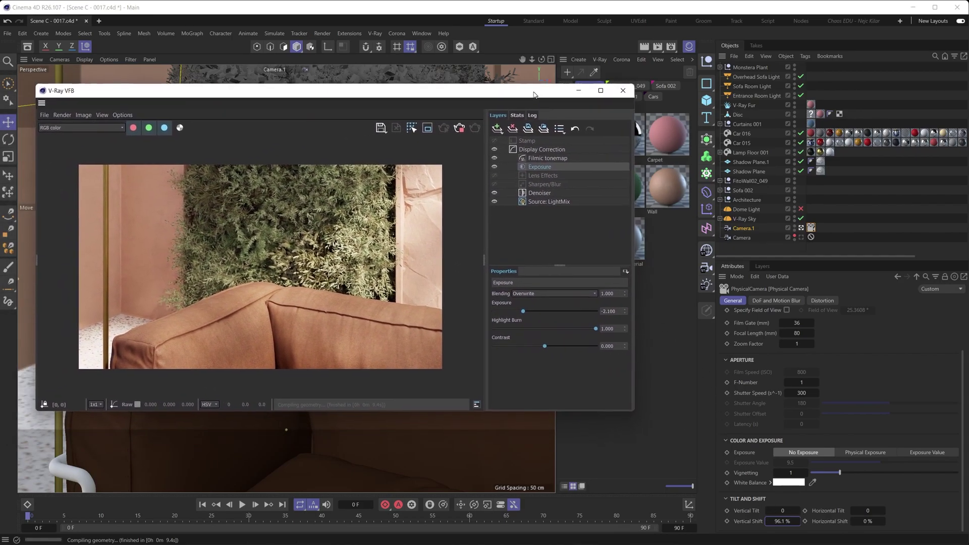
drag(785, 509, 797, 510)
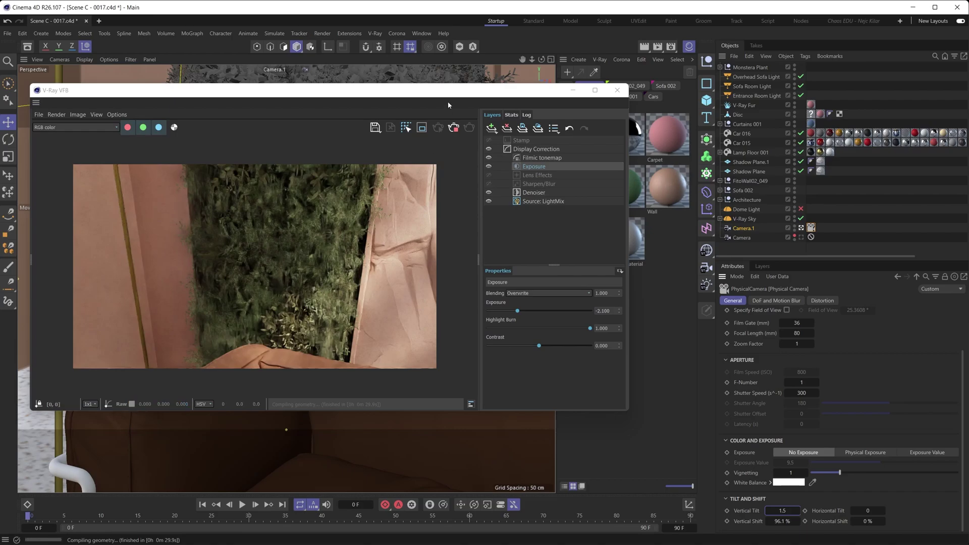
drag(449, 99, 497, 137)
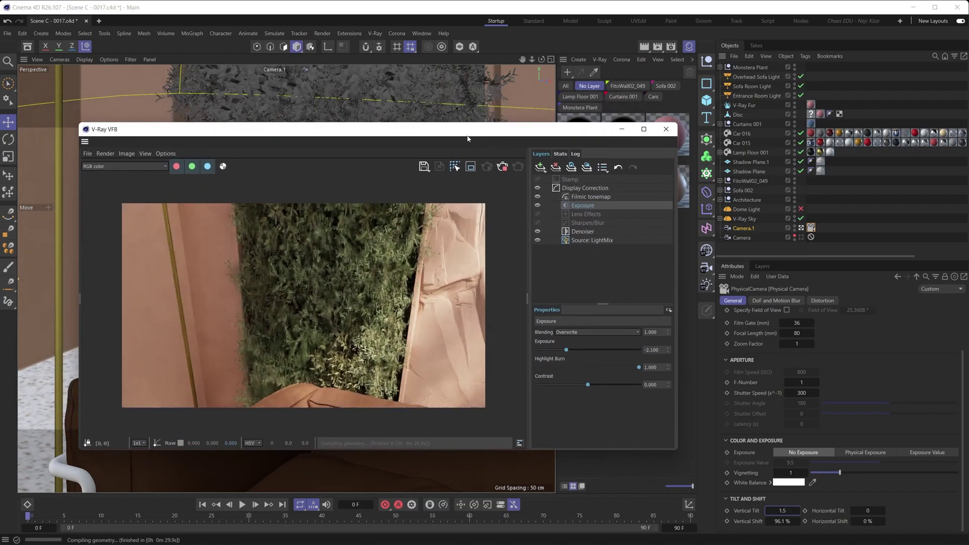
drag(474, 132, 0, 135)
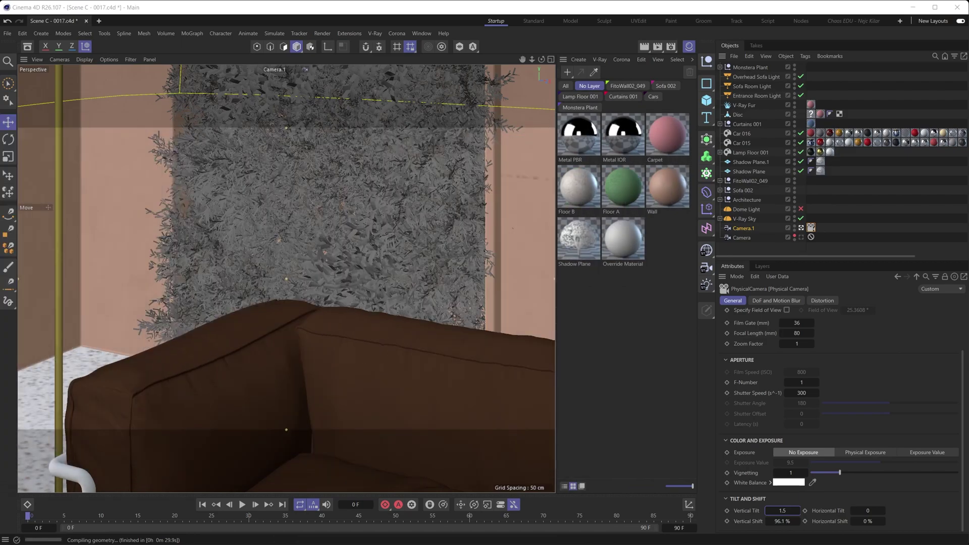
drag(0, 136, 453, 194)
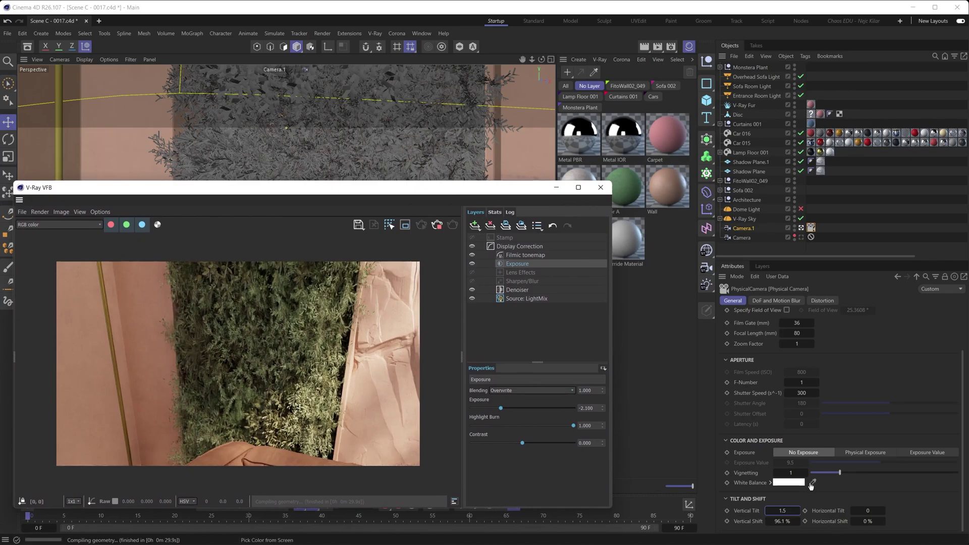
- Reset the physical camera's vertical tilt and vertical shift to 0, and try a small horizontal shift in the viewport before undoing it
click(799, 521)
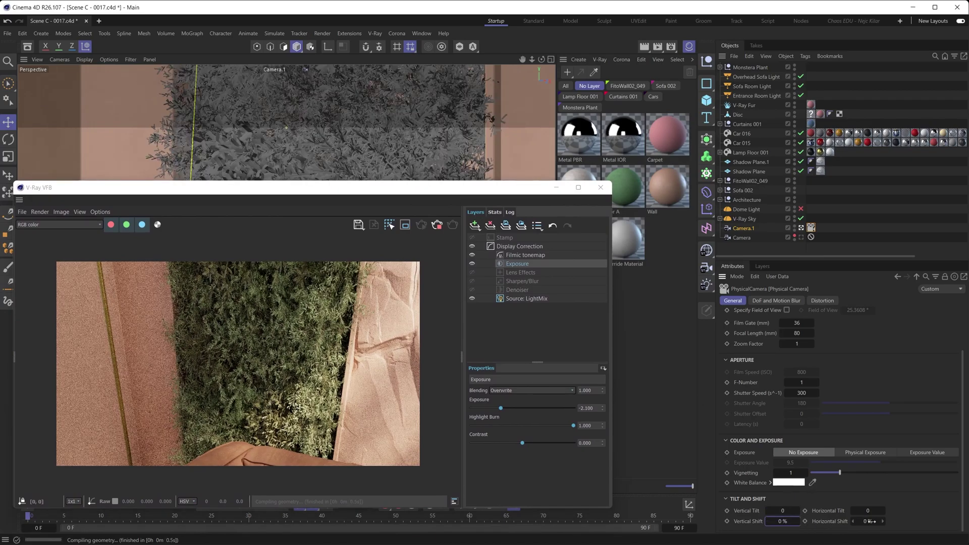
click(838, 450)
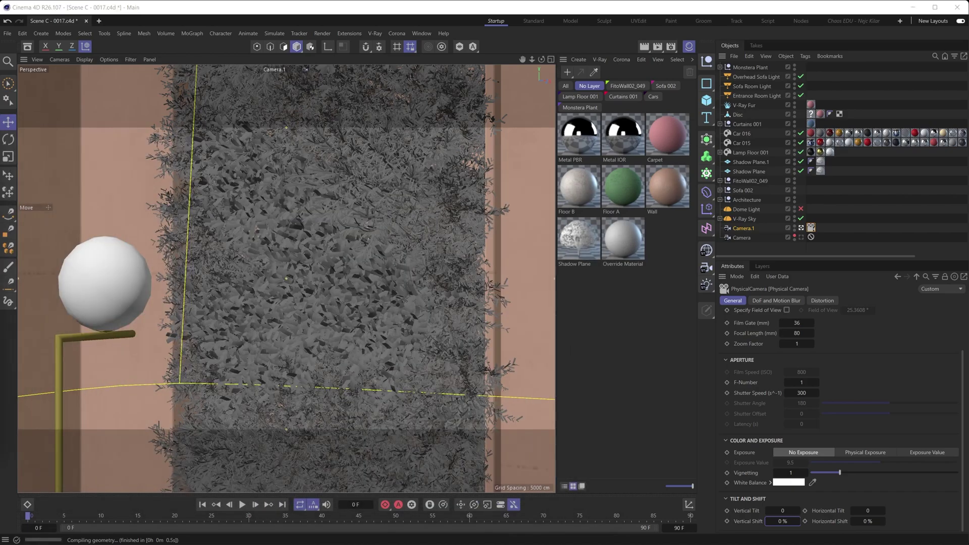
drag(868, 522, 895, 525)
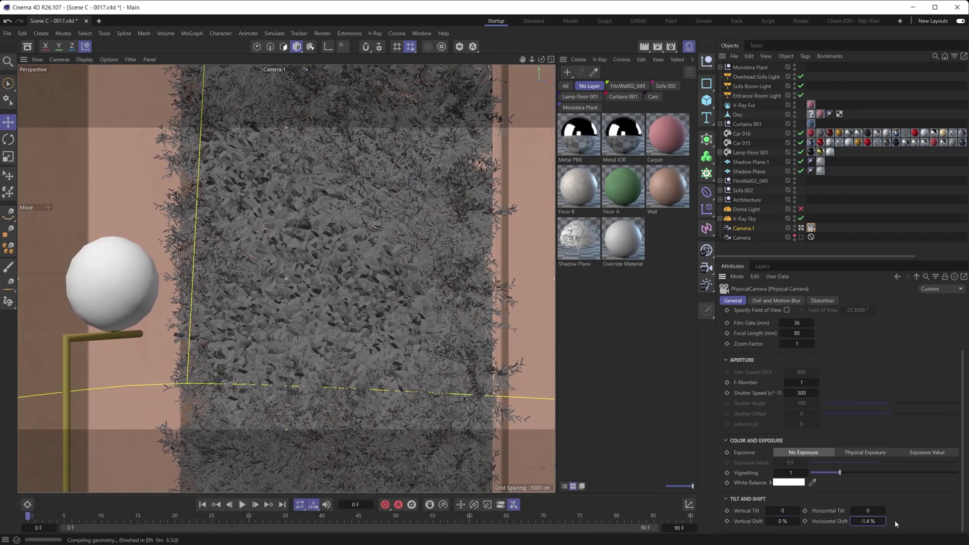
key(ctrl+z)
- Undo Camera.1's view changes repeatedly until the straight framing of the arch, floor lamp, plant wall and sofa is restored
click(37, 59)
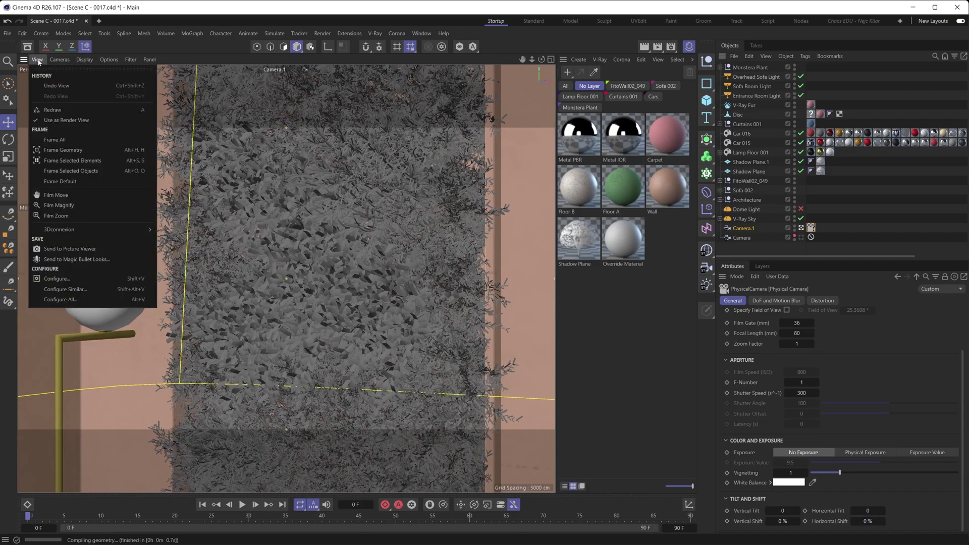
click(91, 57)
drag(91, 57, 145, 83)
click(113, 99)
click(112, 99)
click(111, 99)
click(111, 98)
click(112, 99)
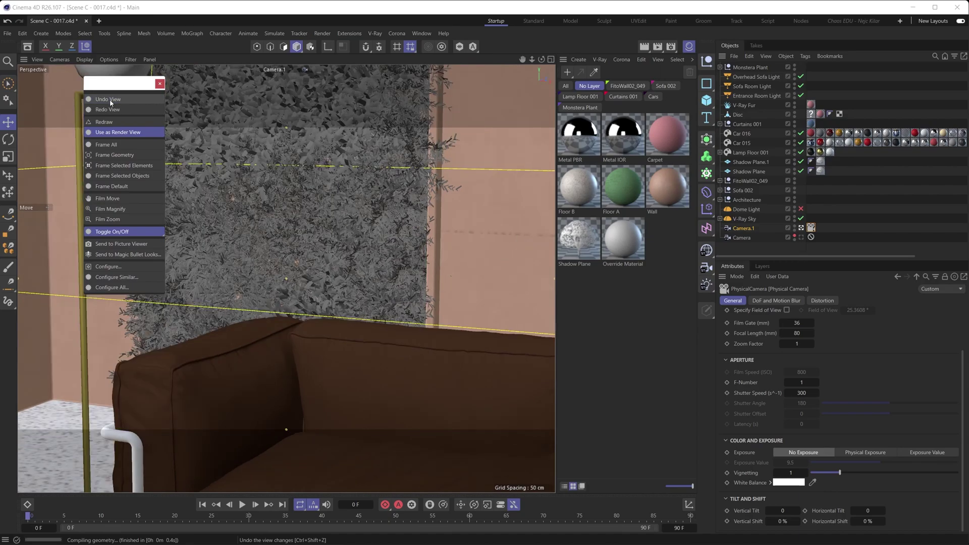
click(111, 99)
click(111, 99)
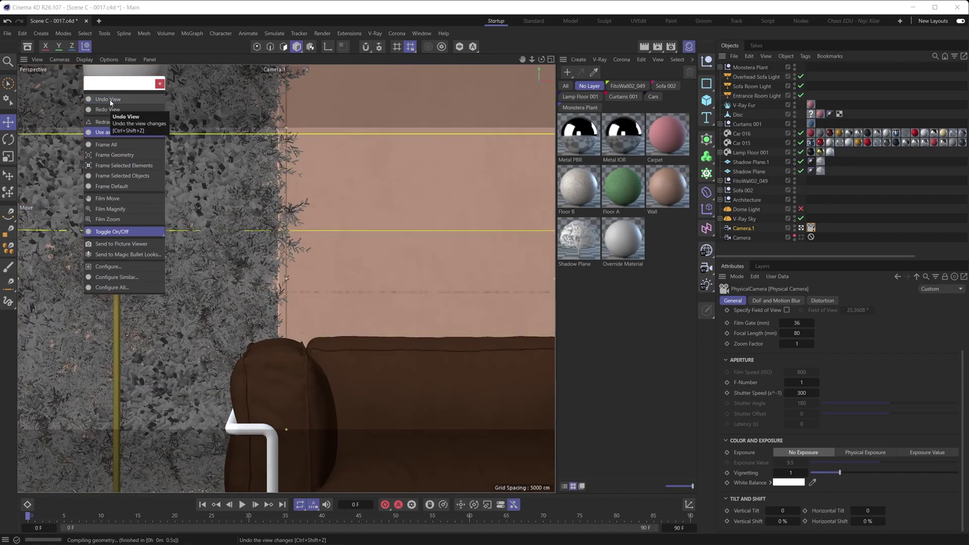
click(109, 99)
click(160, 83)
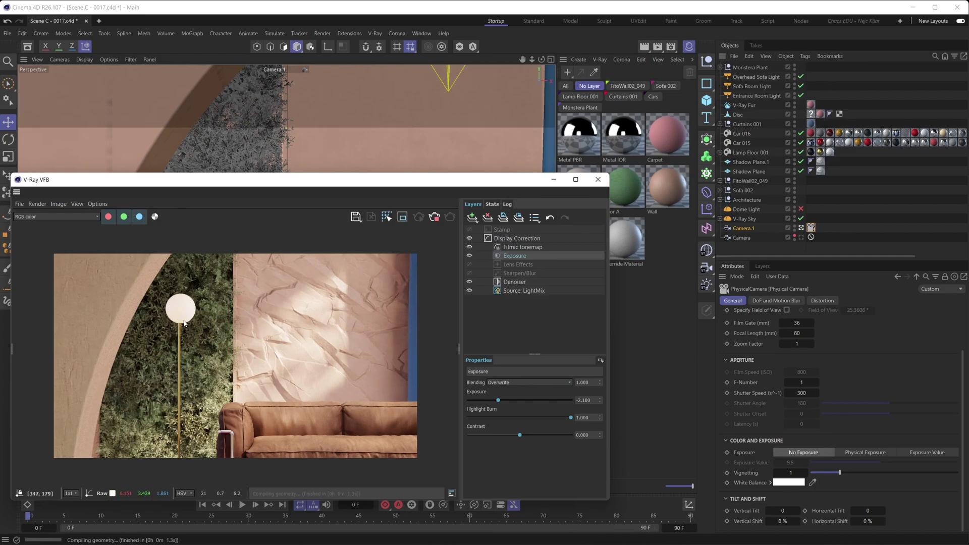
- Limit the interactive render to a region of about 233 × 243 px over the arch wall and set the Denoiser layer's opacity to 0
click(402, 217)
drag(134, 263, 58, 340)
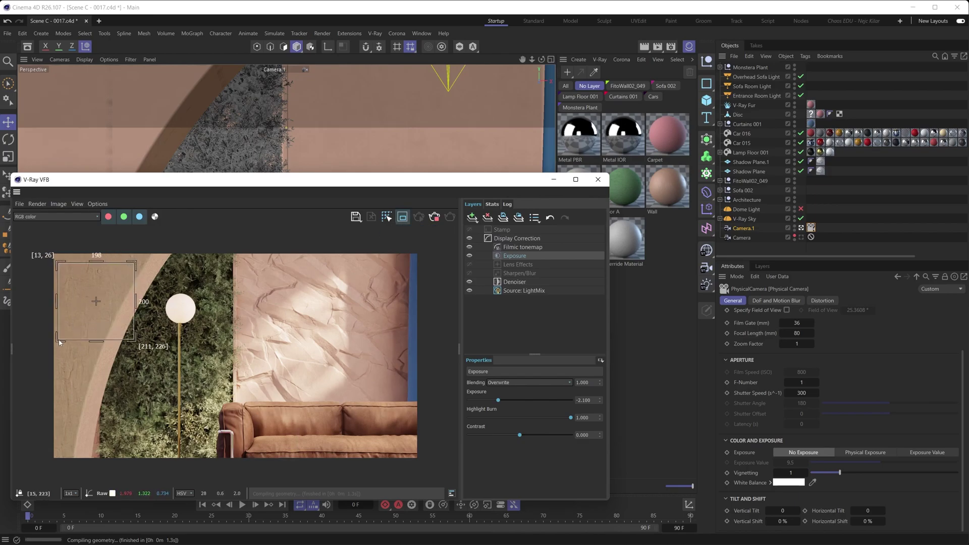
scroll(74, 329, up, 5)
drag(188, 265, 217, 252)
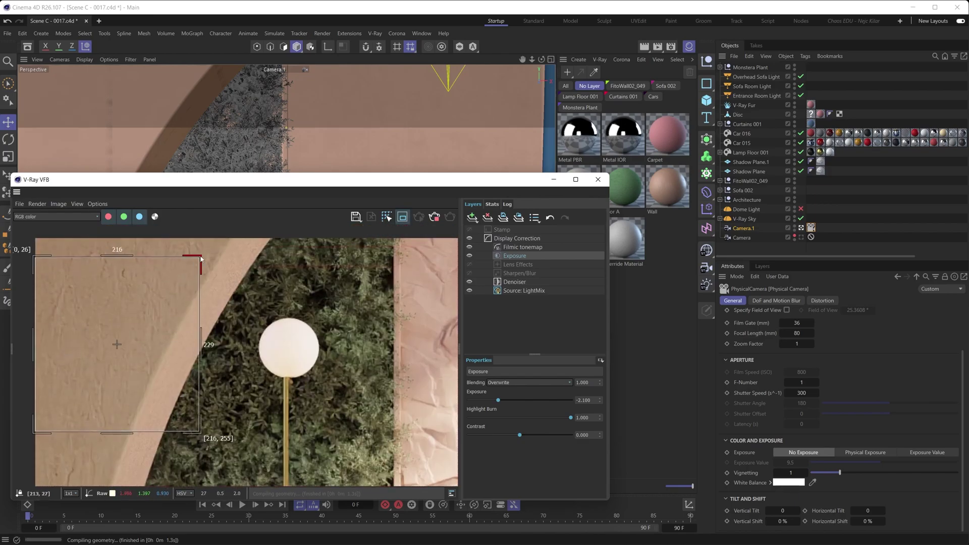
click(512, 282)
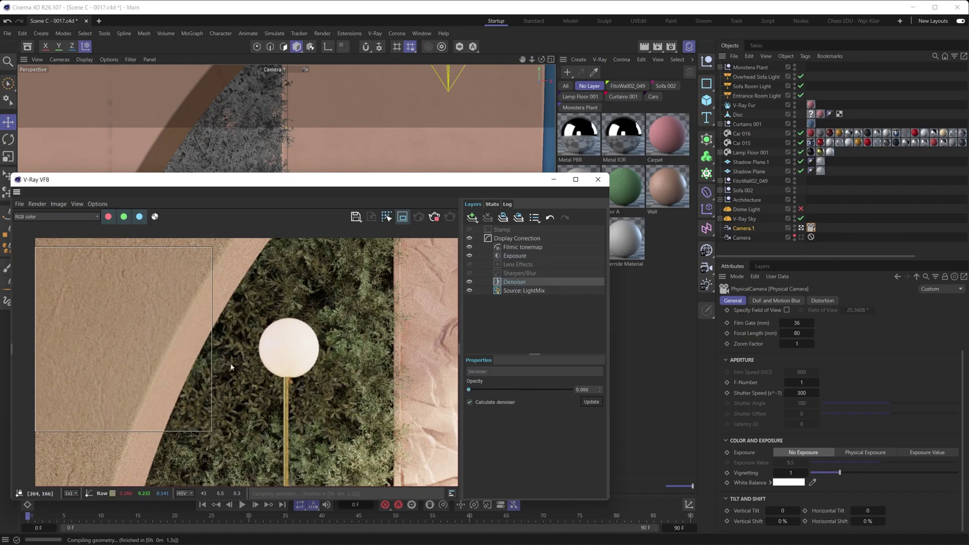
scroll(97, 299, down, 2)
scroll(97, 303, up, 2)
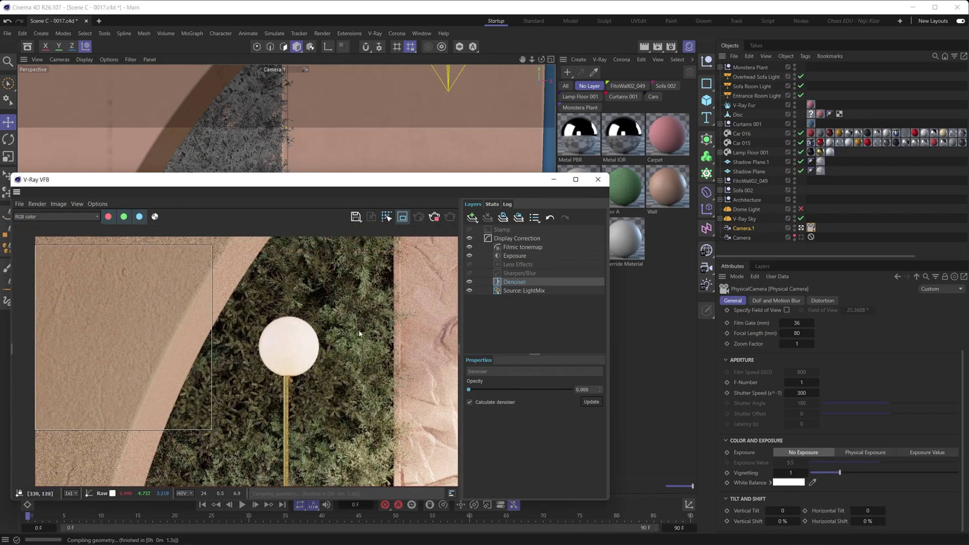
- Select all tags using the Wall material and set their Length U and Length V to 50 %, checking the render region
right_click(663, 189)
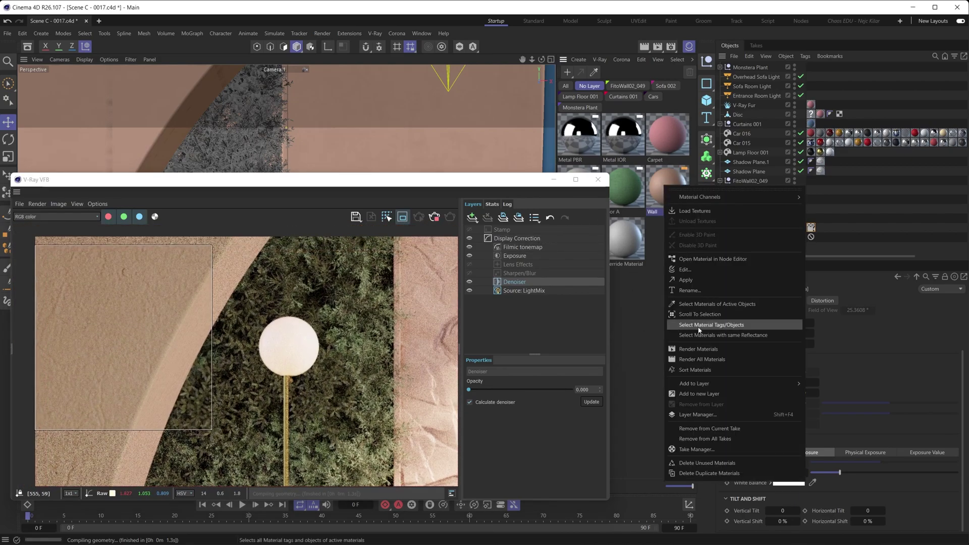
click(720, 325)
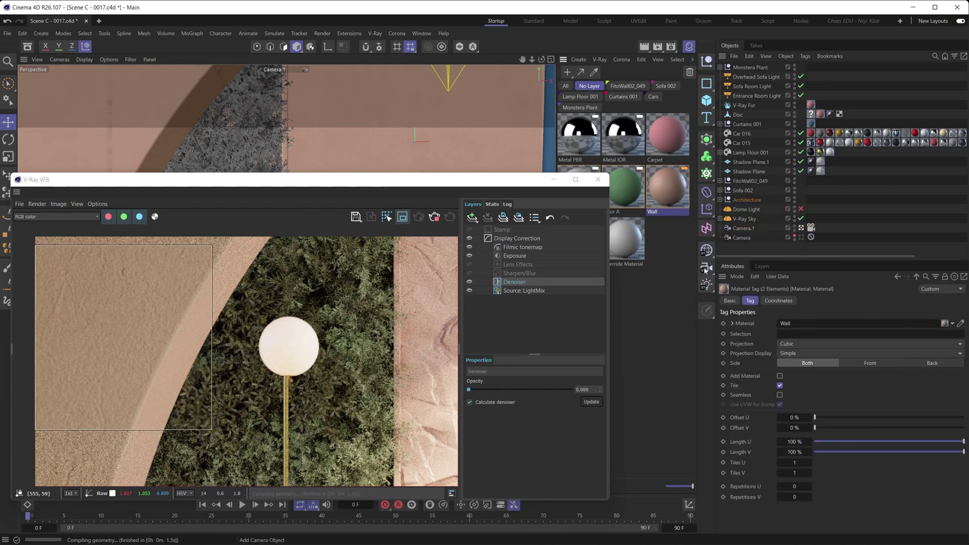
click(794, 441)
text(50)
key(Tab)
text(50)
key(Return)
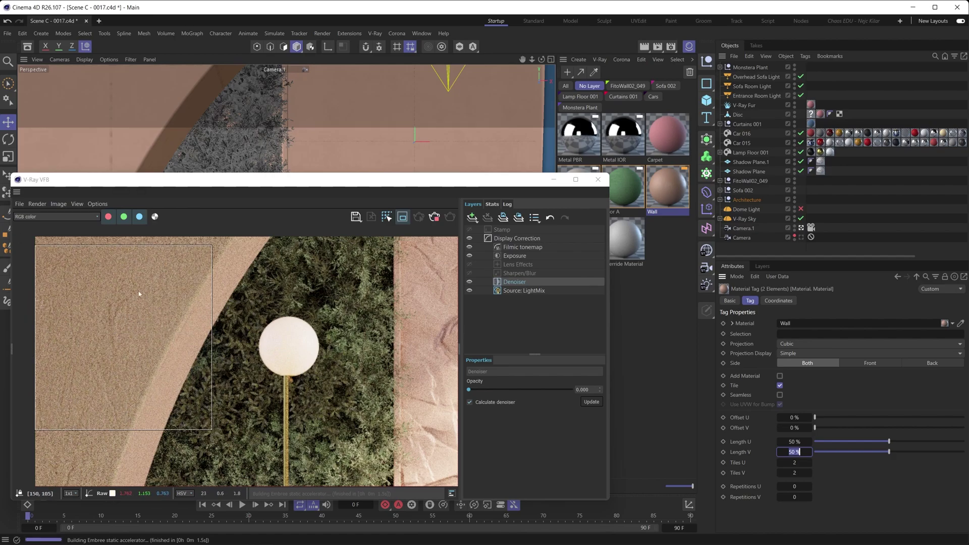
scroll(124, 310, down, 2)
scroll(126, 315, up, 2)
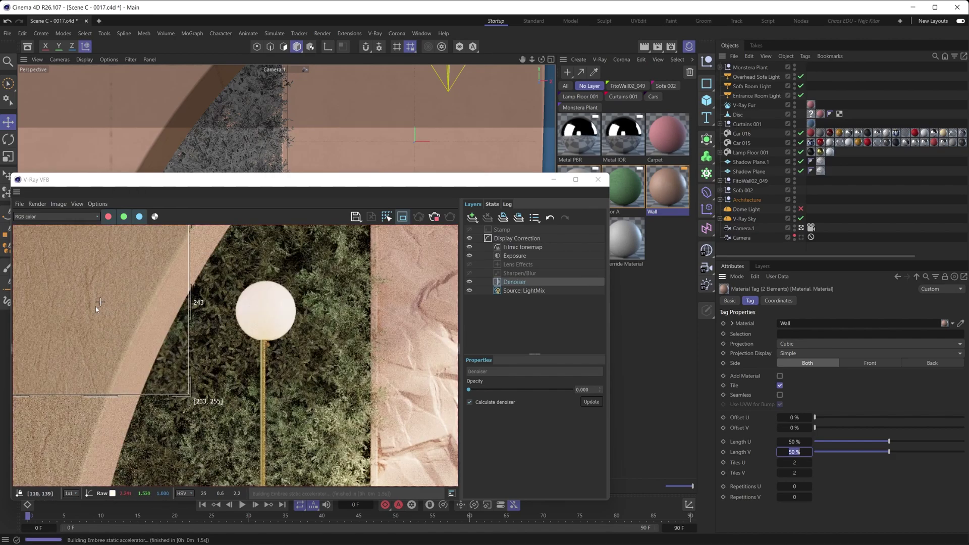
scroll(134, 323, down, 2)
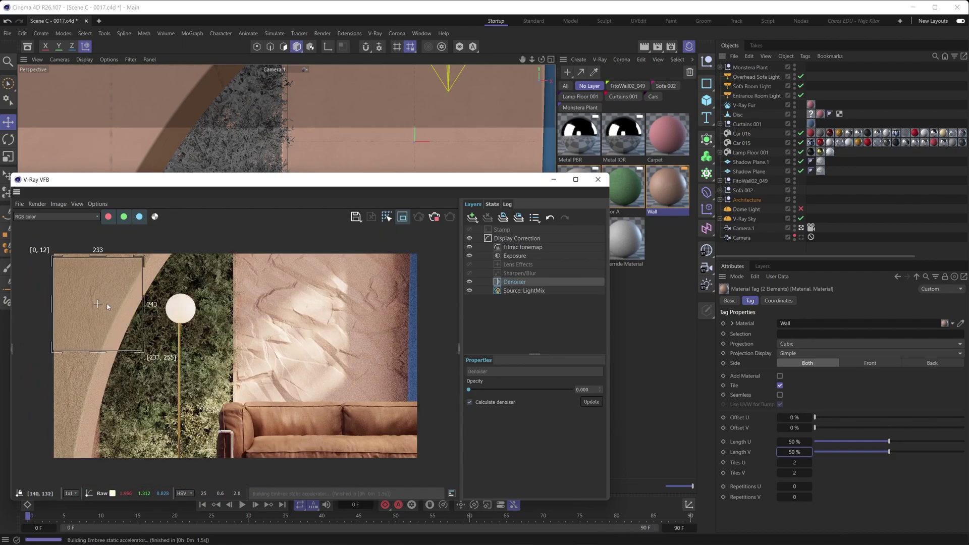
- Open the Wall material's node graph, set the V-Ray Material's bump amount to 0.02, check the render, and close the Node Editor
click(651, 212)
click(745, 451)
drag(654, 225, 427, 118)
key(h)
click(467, 174)
click(920, 301)
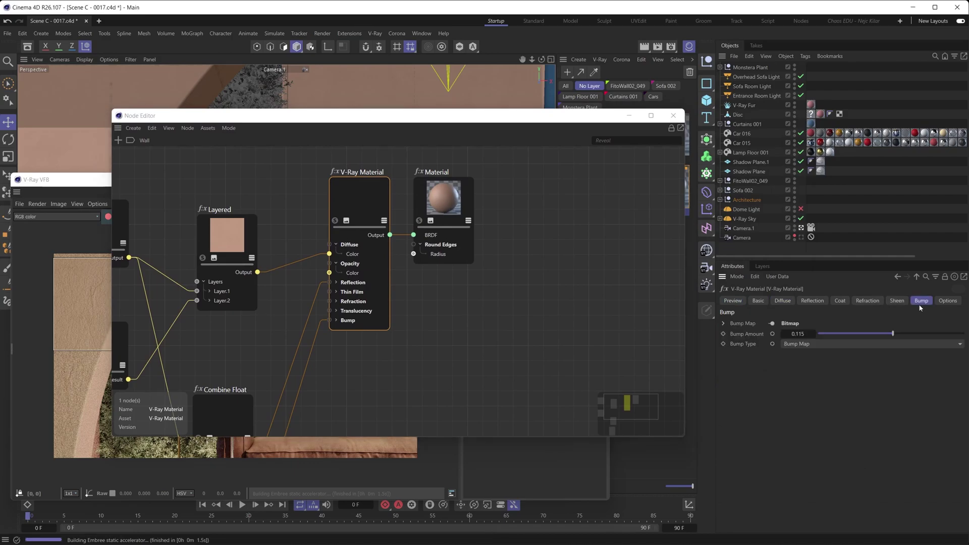
click(799, 334)
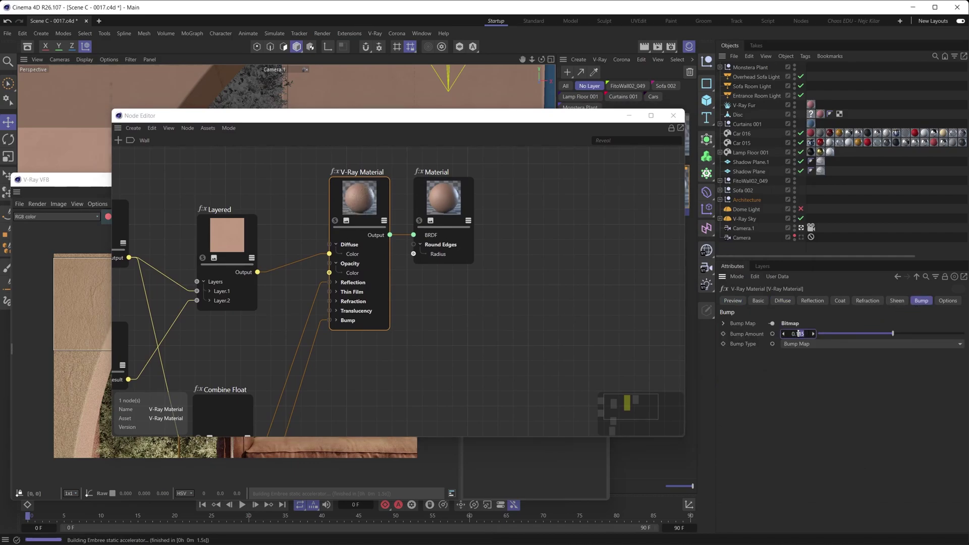
text(0.02)
key(Return)
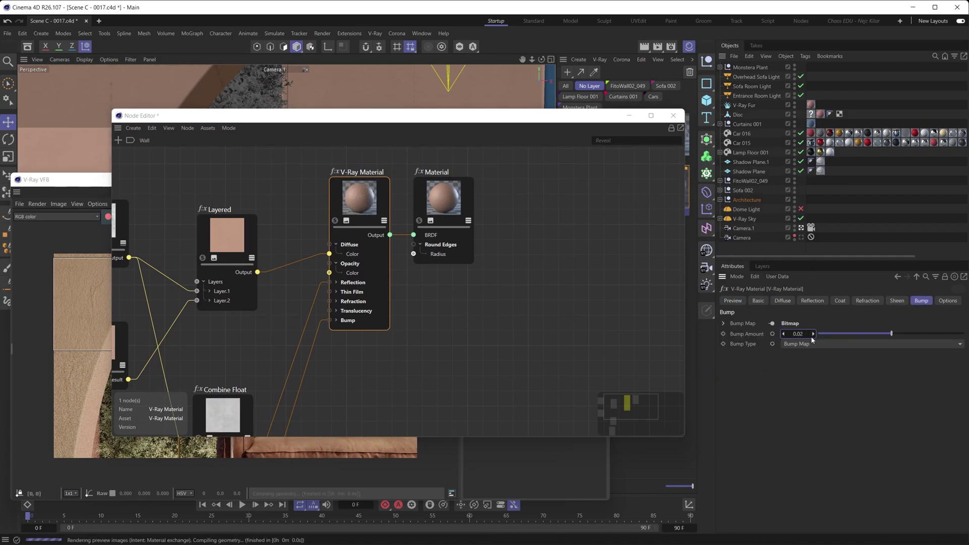
click(83, 302)
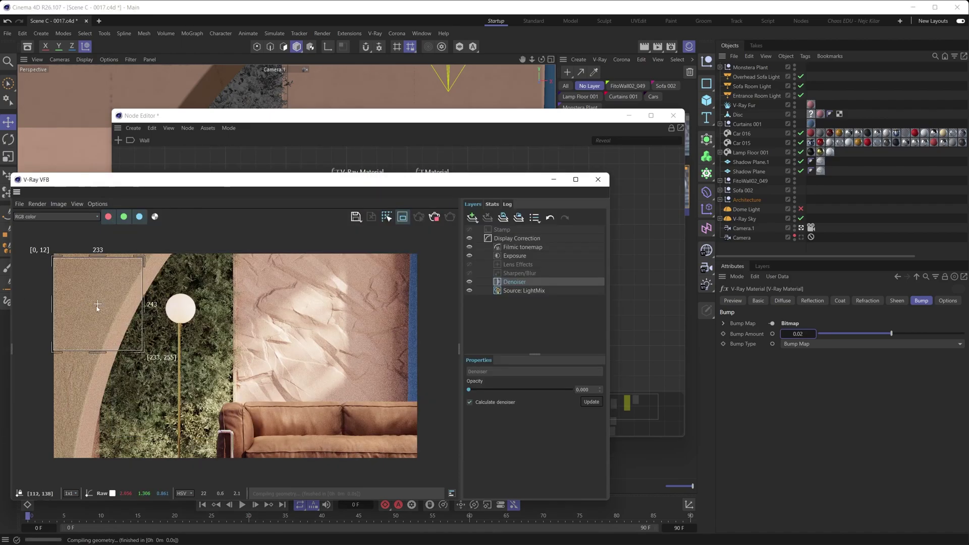
scroll(98, 304, up, 2)
middle_drag(99, 305, 159, 333)
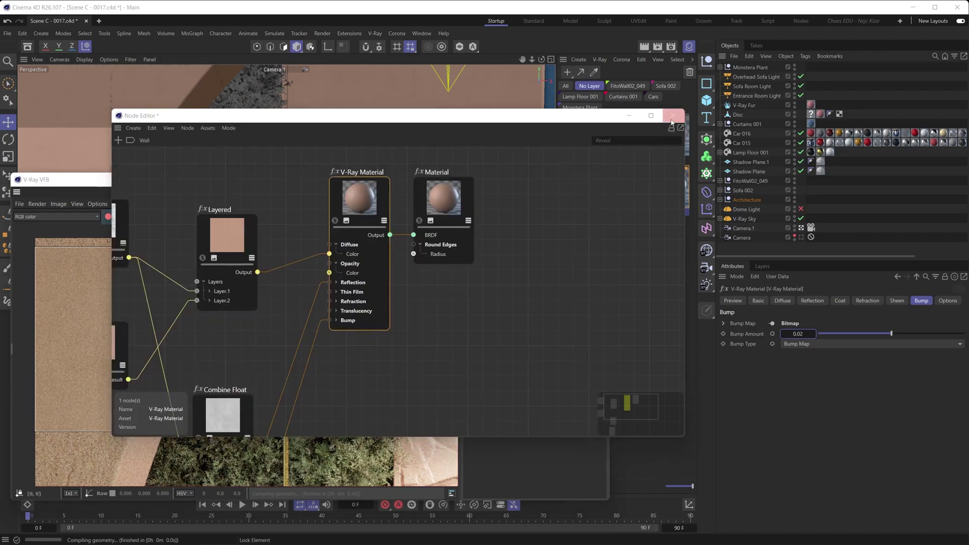
click(673, 115)
- Turn off region rendering in the frame buffer and raise the Denoiser layer's opacity to 1
scroll(122, 316, down, 2)
scroll(121, 317, up, 3)
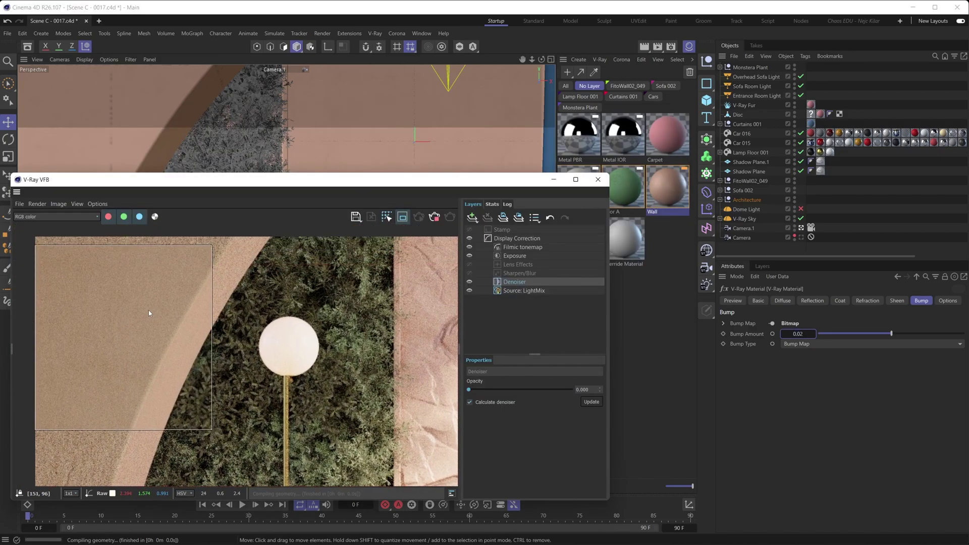
scroll(148, 315, down, 3)
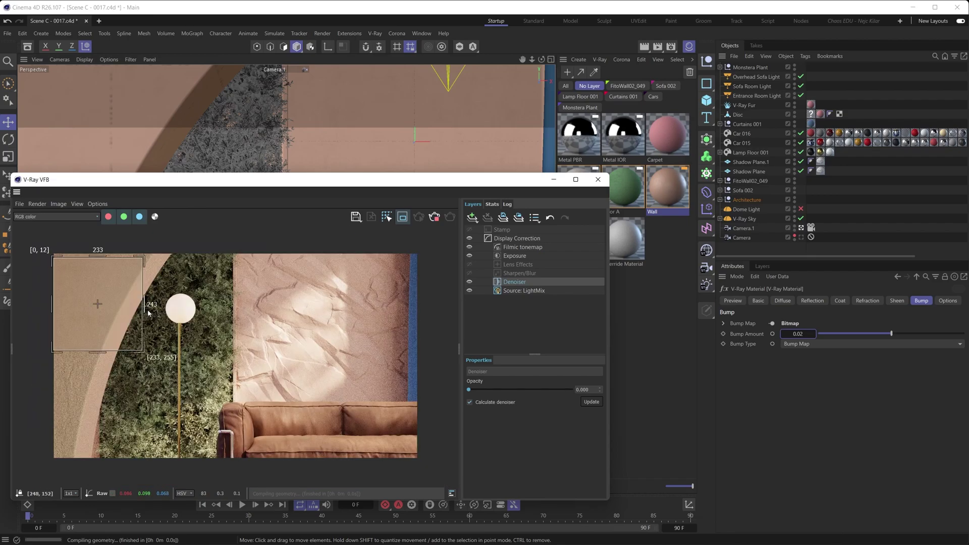
click(404, 220)
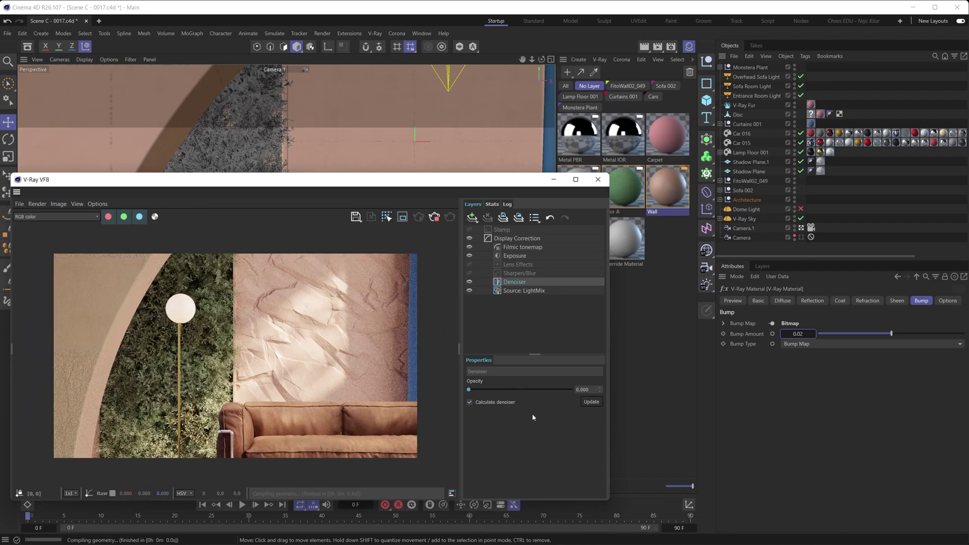
drag(469, 390, 580, 391)
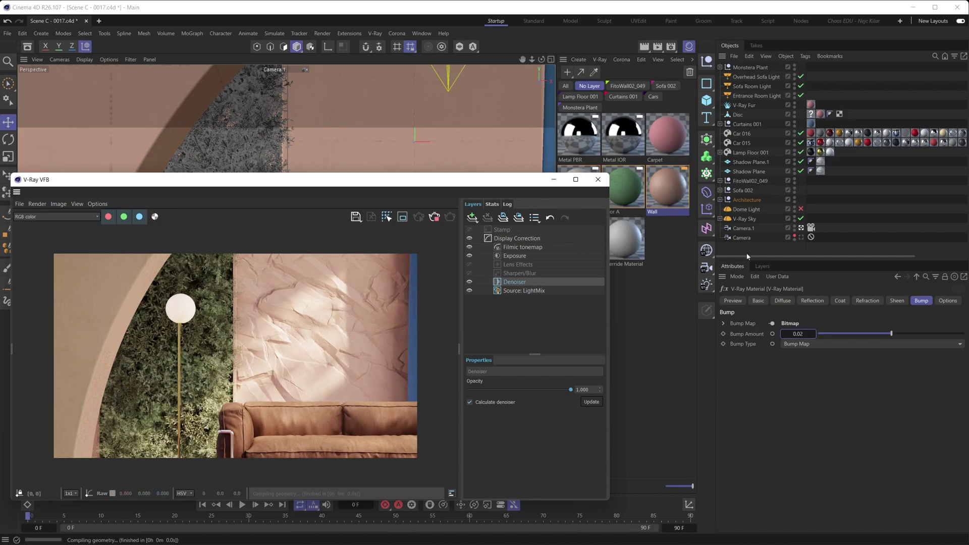
- Enable Depth of Field in Camera.1's Physical Camera tag
click(811, 228)
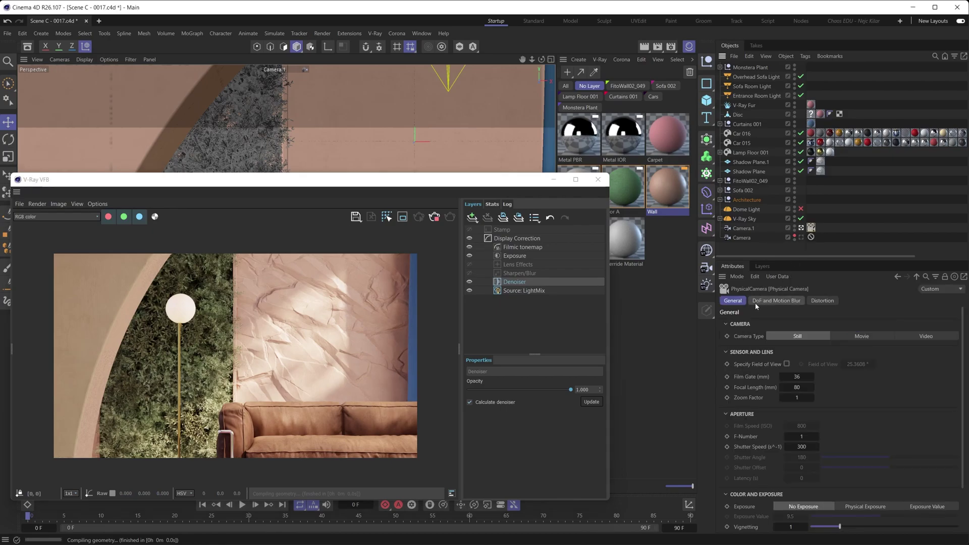
click(780, 302)
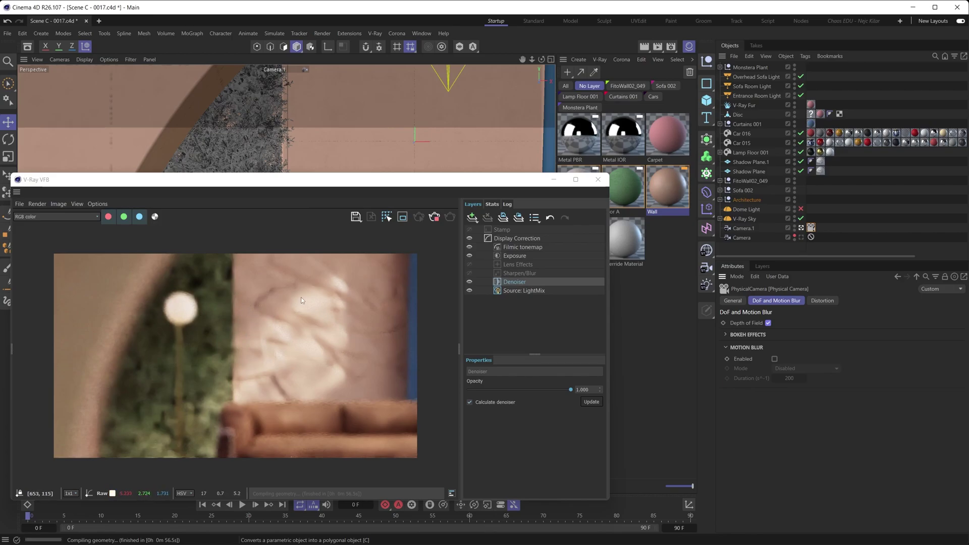
- Move the frame buffer off the viewport and pick Camera.1's focus distance from the floor lamp's globe
click(743, 229)
click(792, 301)
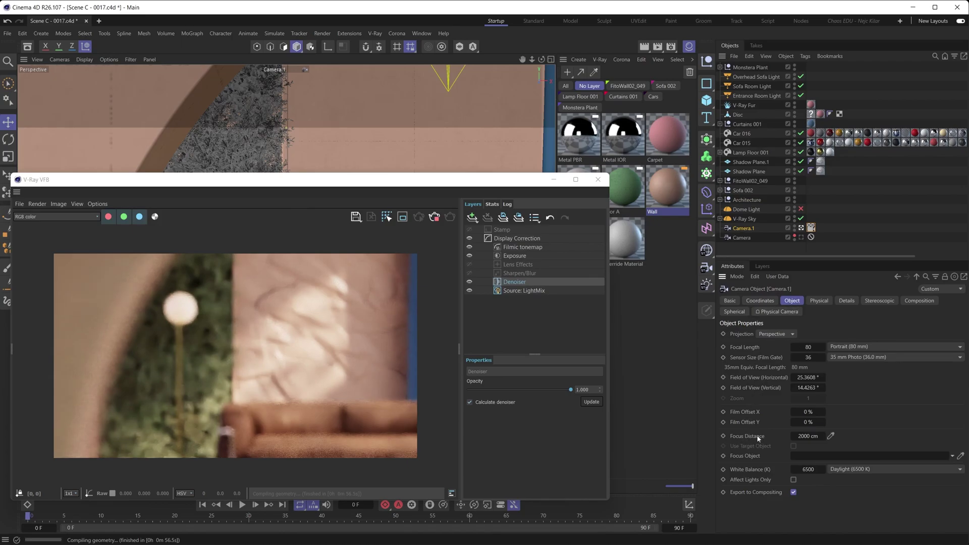
drag(536, 186, 584, 262)
click(832, 438)
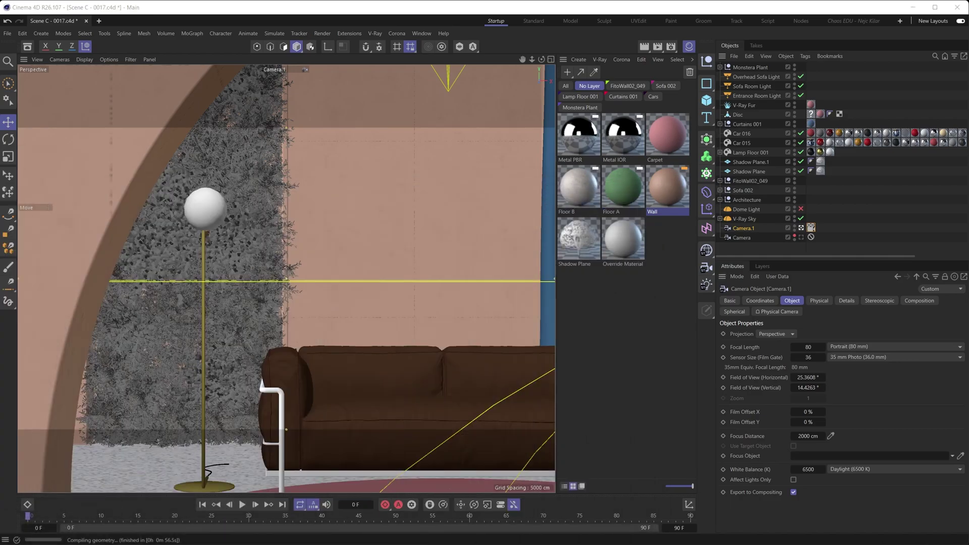
click(832, 435)
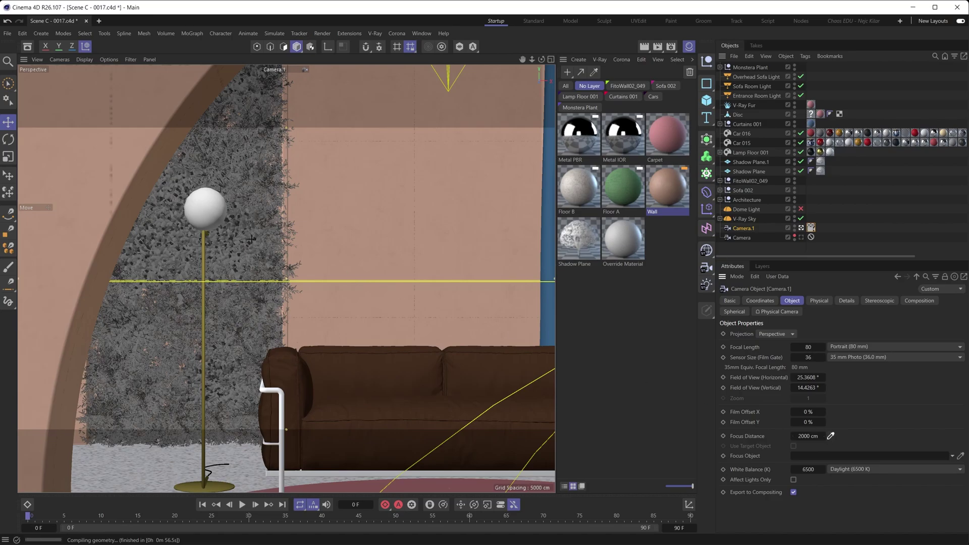
click(204, 207)
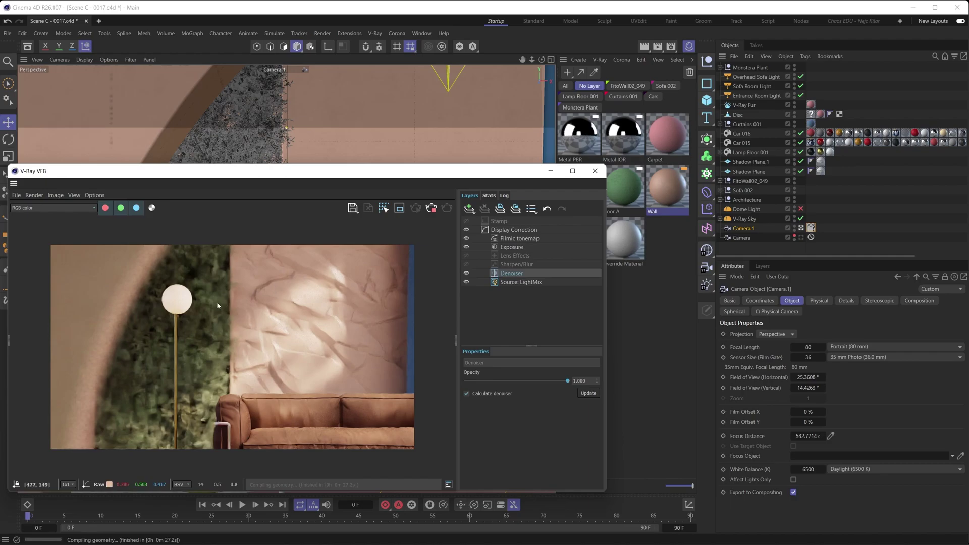
- Set the focus point directly in the rendered image, first on the foreground arch and finally on the lamp's globe
right_click(88, 282)
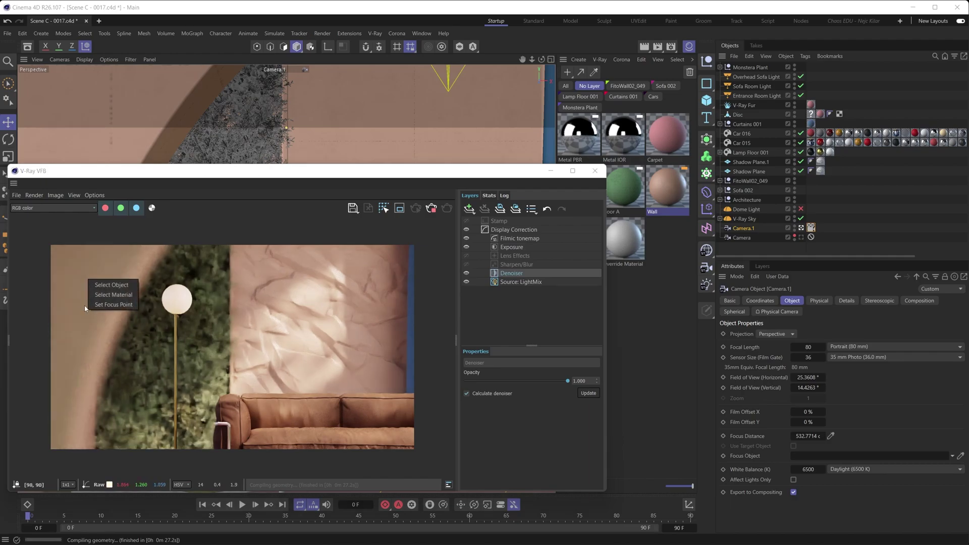
click(111, 308)
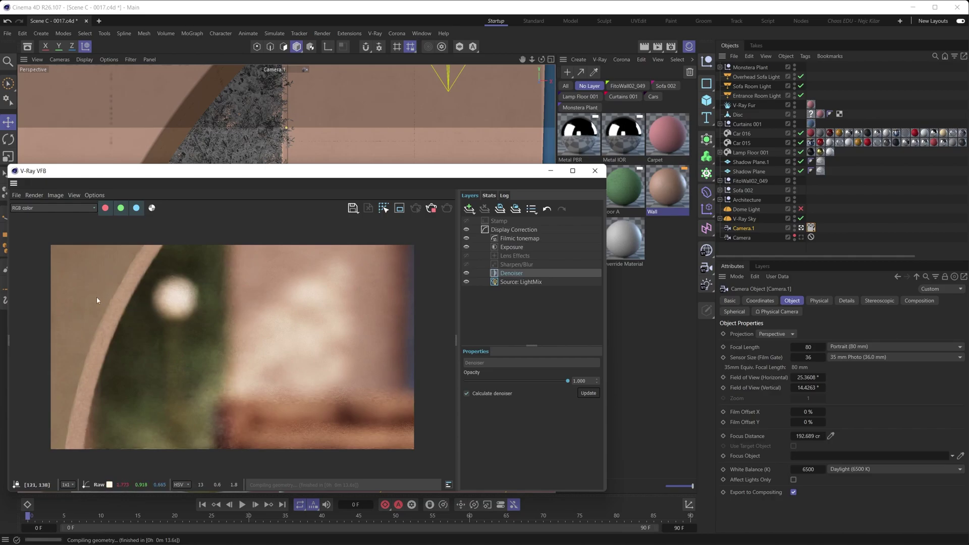
right_click(176, 296)
click(198, 320)
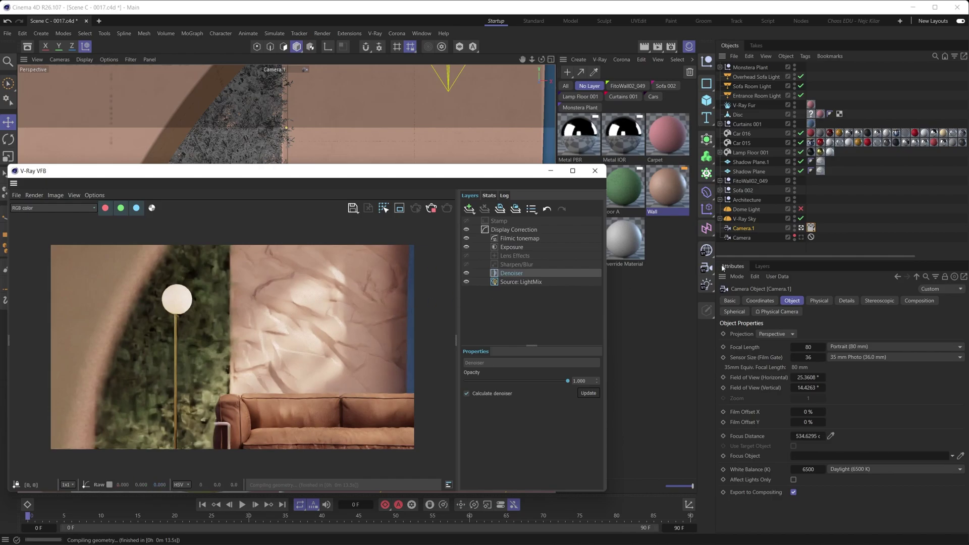
- Set the F-Number to 8 in Camera.1's Physical Camera tag and inspect the arch and lamp in the render
click(811, 229)
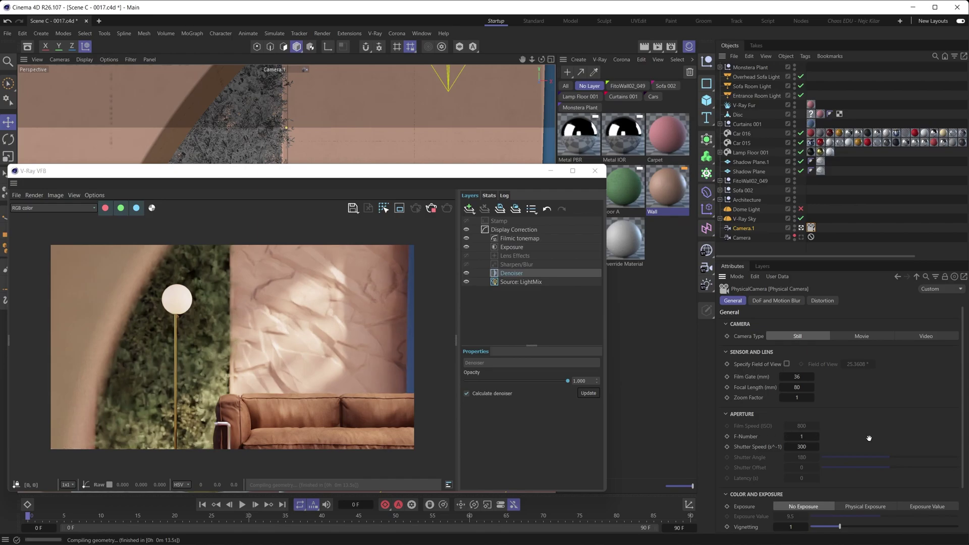
scroll(865, 438, down, 2)
click(809, 382)
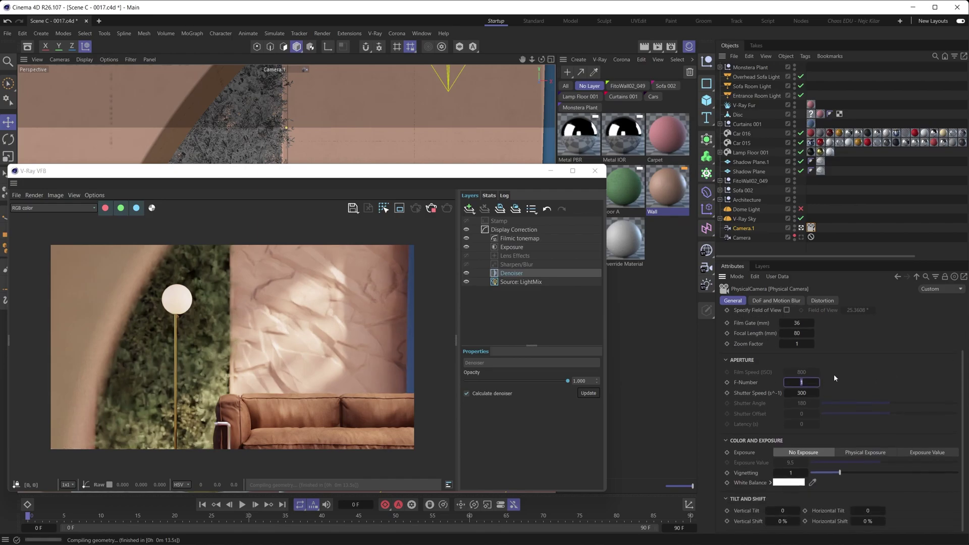
text(8)
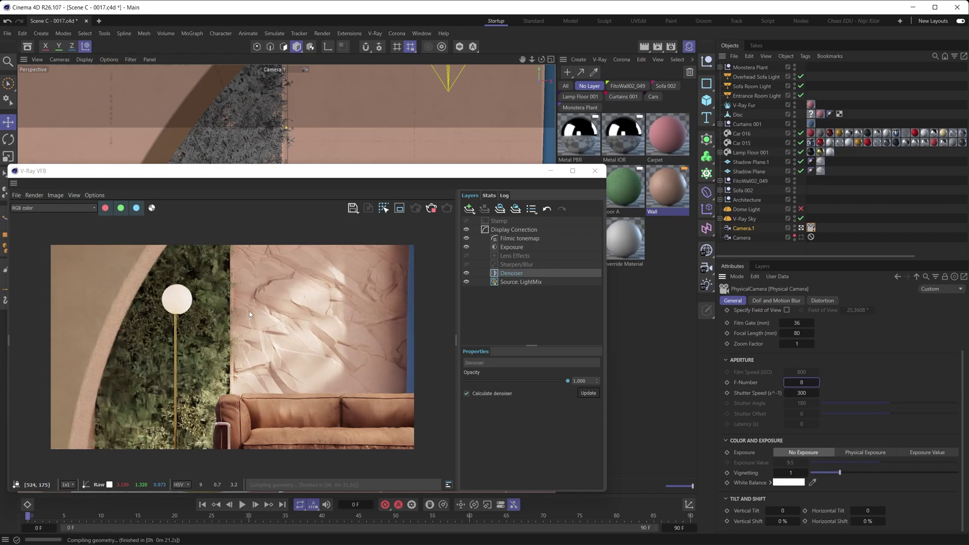
scroll(121, 315, up, 3)
middle_drag(121, 316, 184, 332)
scroll(185, 335, down, 3)
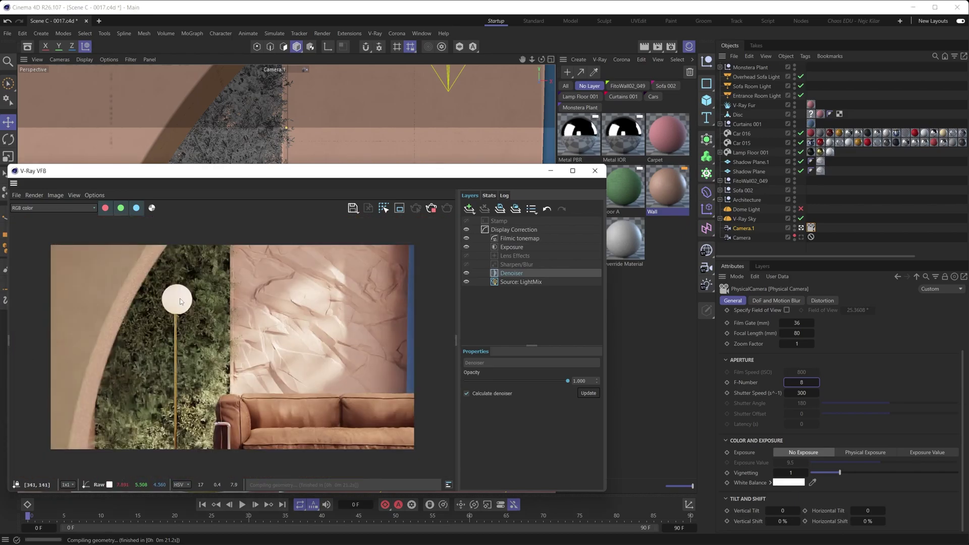
- Set the F-Number to 1 and back to 8 to compare the depth-of-field blur around the lamp
click(800, 382)
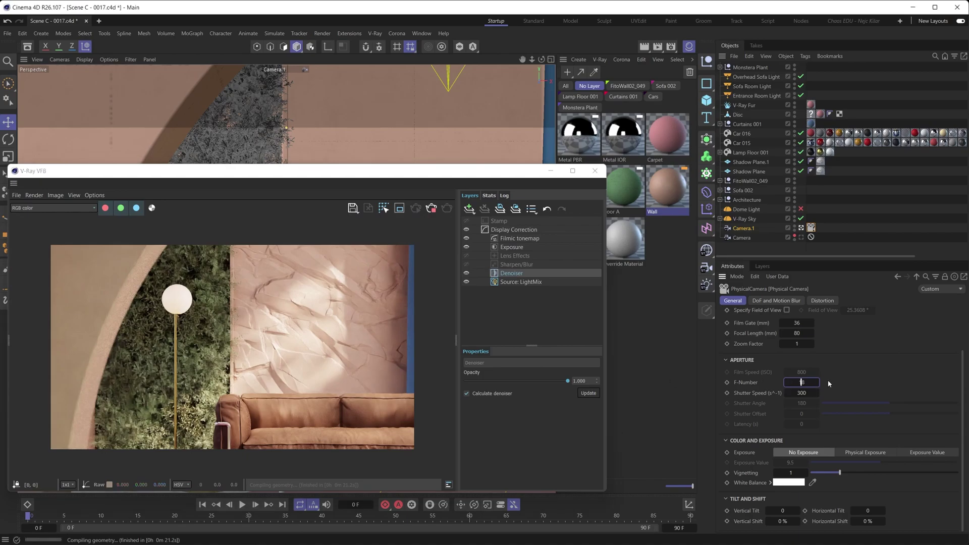
text(1)
key(Return)
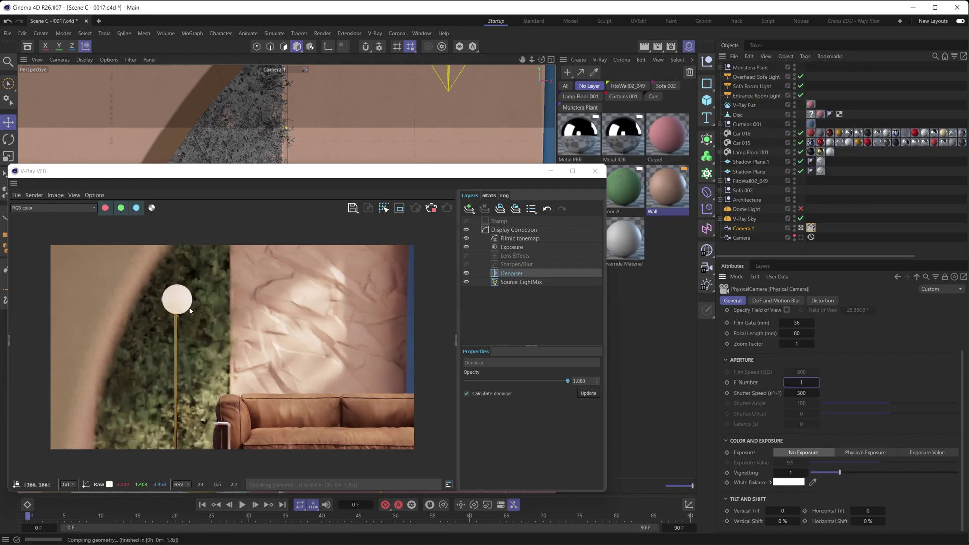
click(802, 382)
text(8)
key(Return)
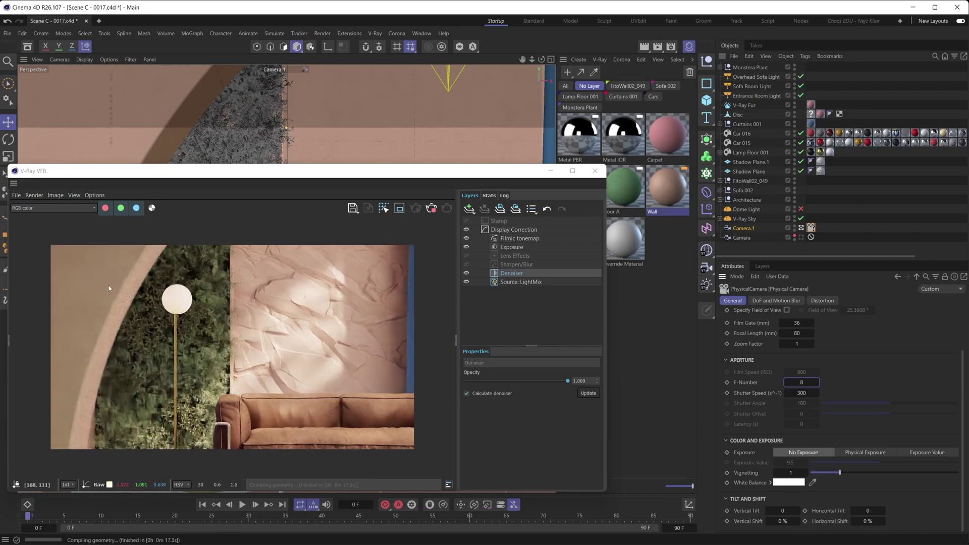
scroll(204, 317, up, 2)
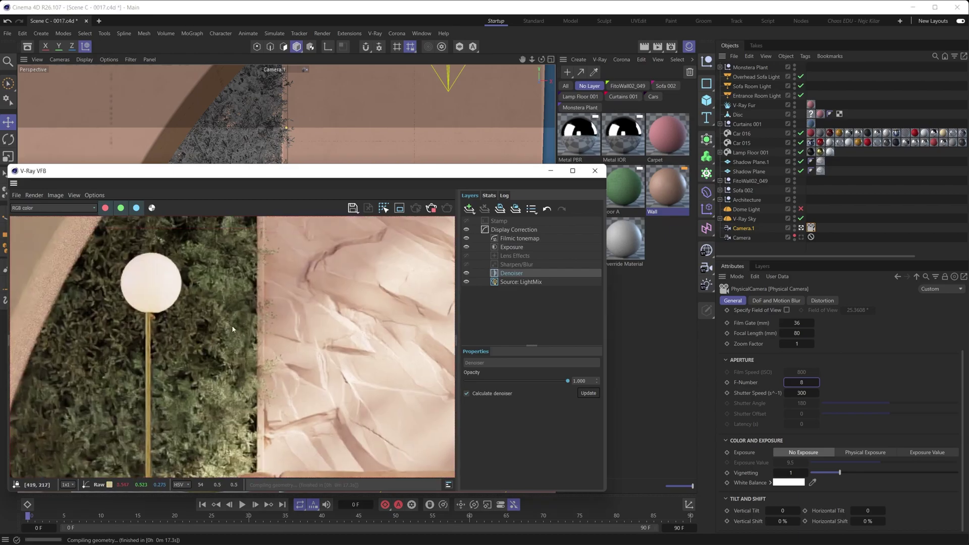
scroll(176, 296, down, 3)
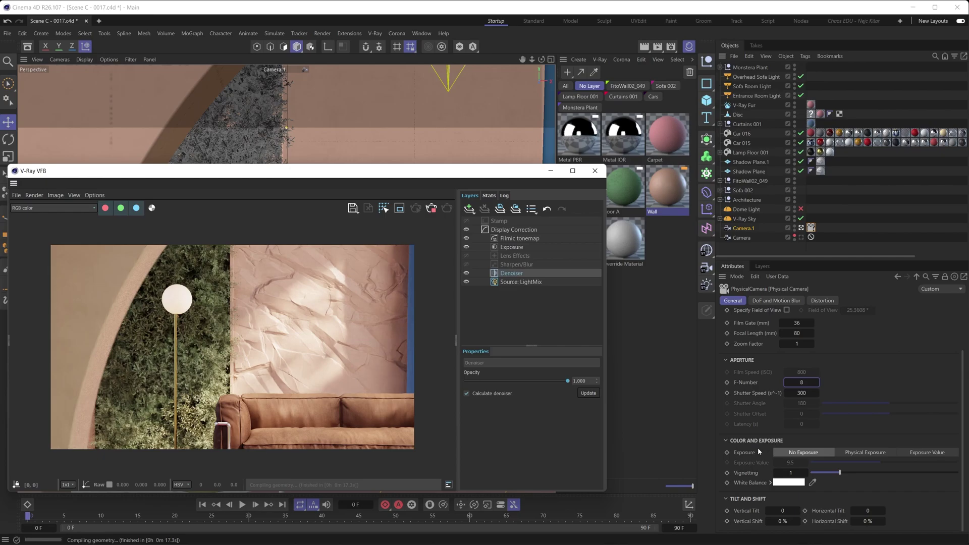
- Switch the camera's exposure mode to Physical Exposure and set the F-Number to 8
click(851, 455)
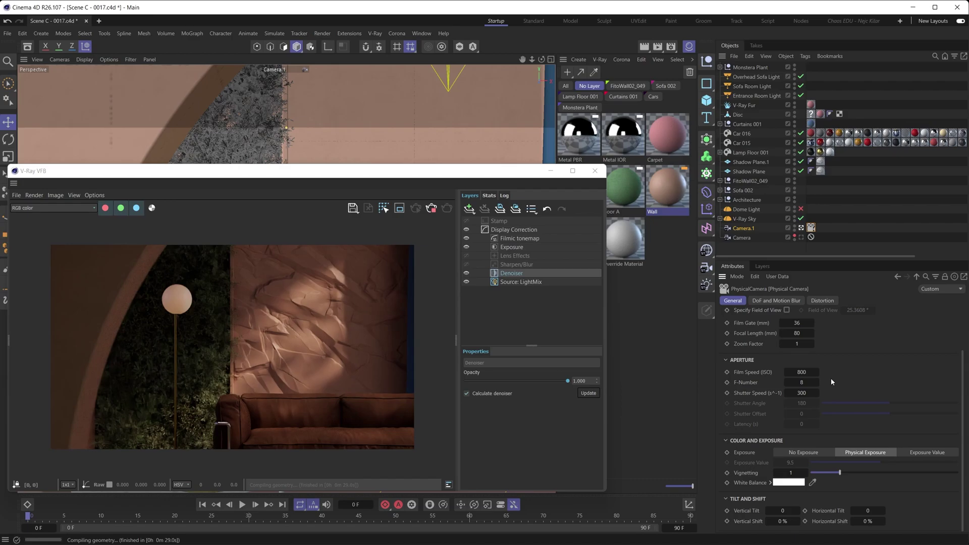
double_click(800, 382)
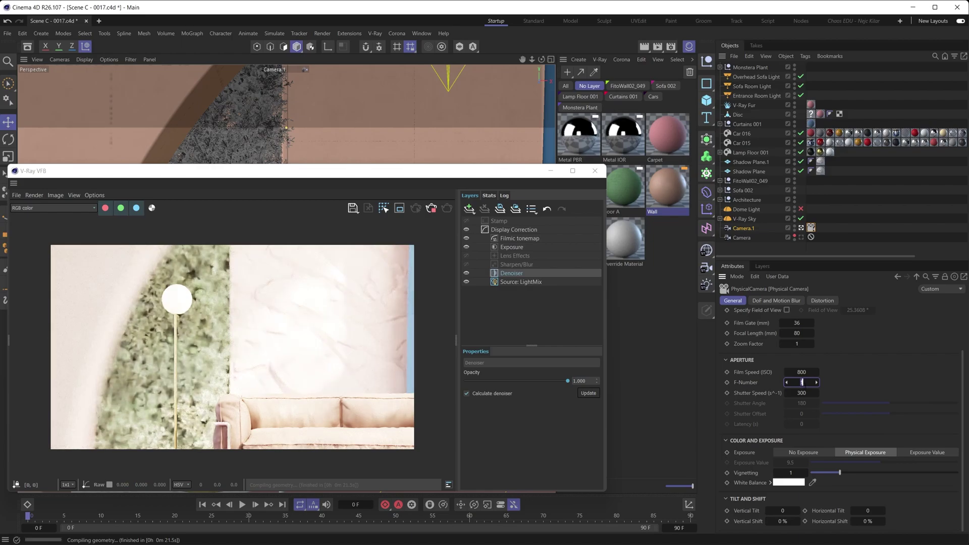
text(8)
key(Return)
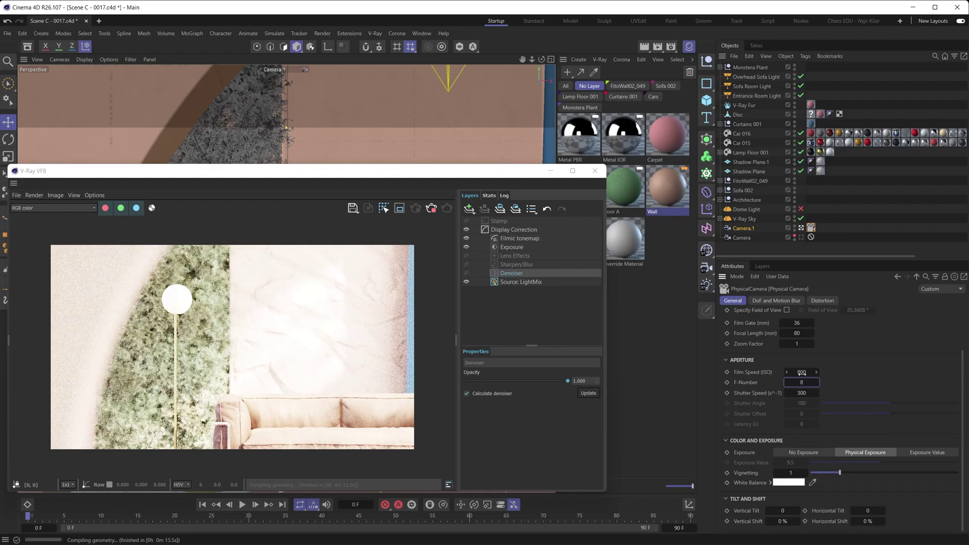
- Set the camera's Film Speed (ISO) to 6000
click(800, 372)
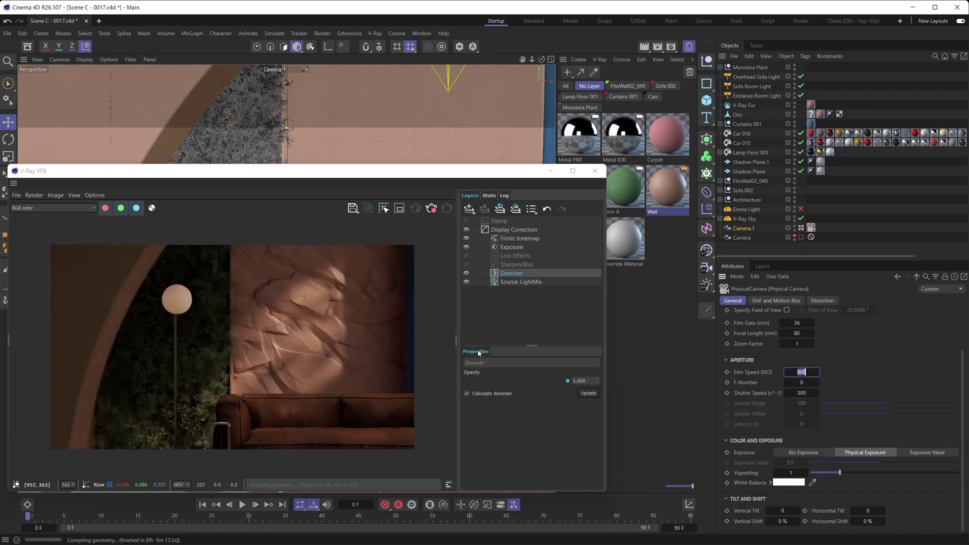
text(6000)
key(Return)
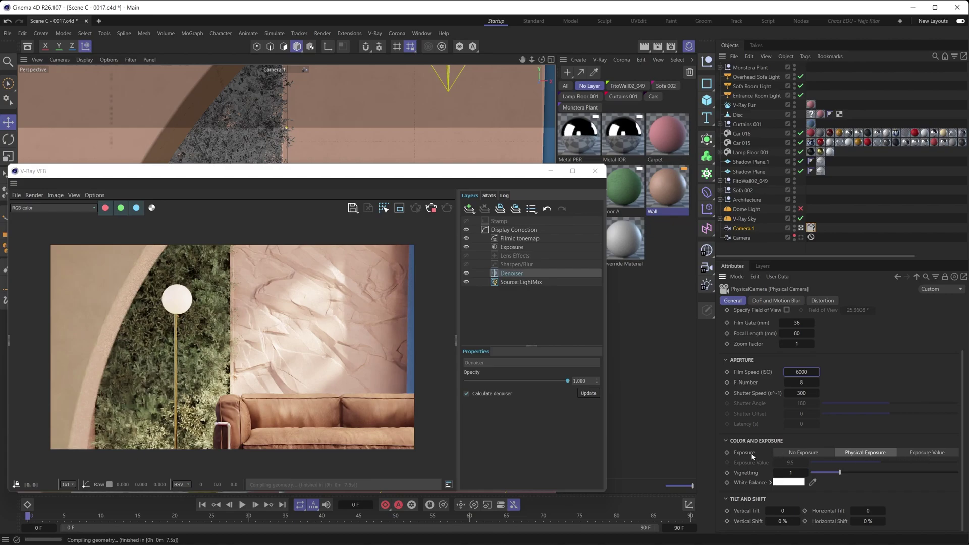
- Return the exposure mode to No Exposure, try an F-Number of 1 and set it back to 8
click(810, 453)
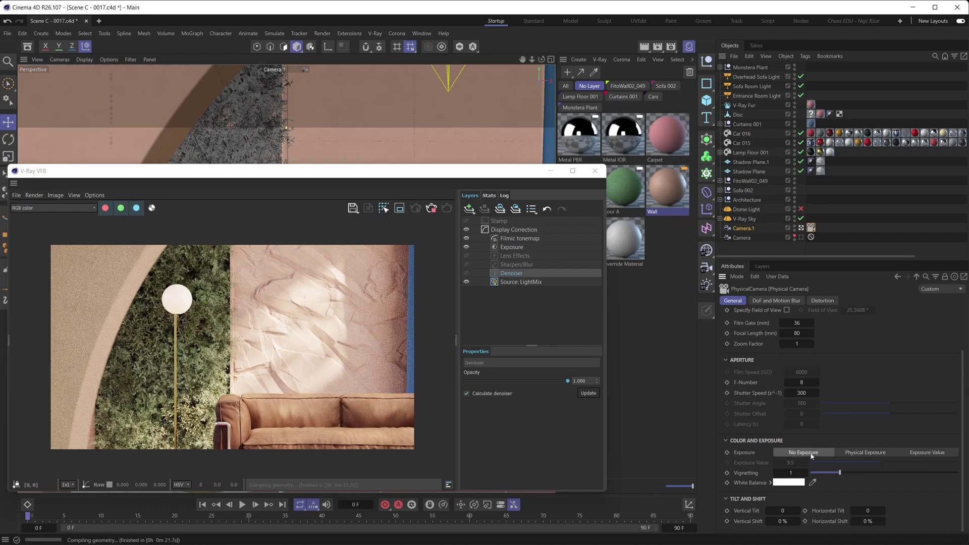
text(1)
key(Return)
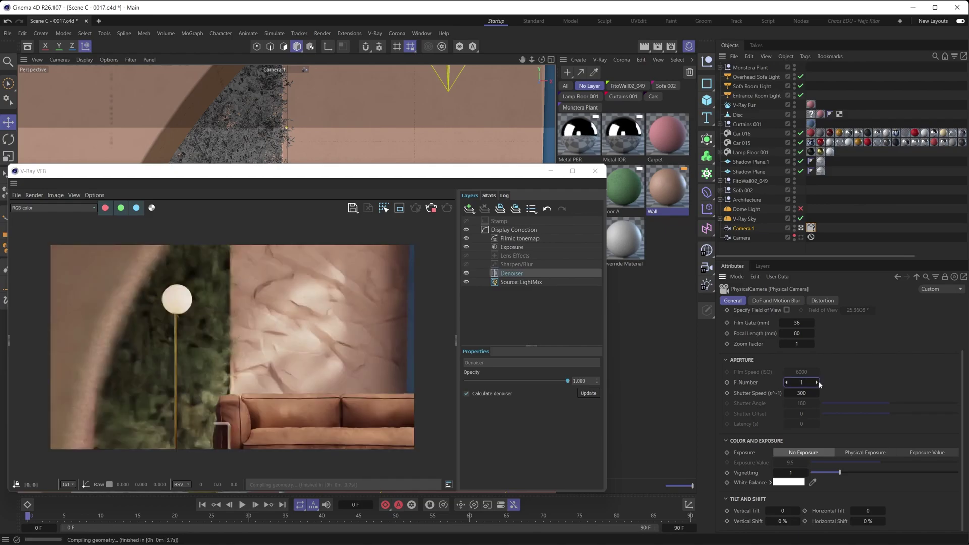
text(8)
key(Return)
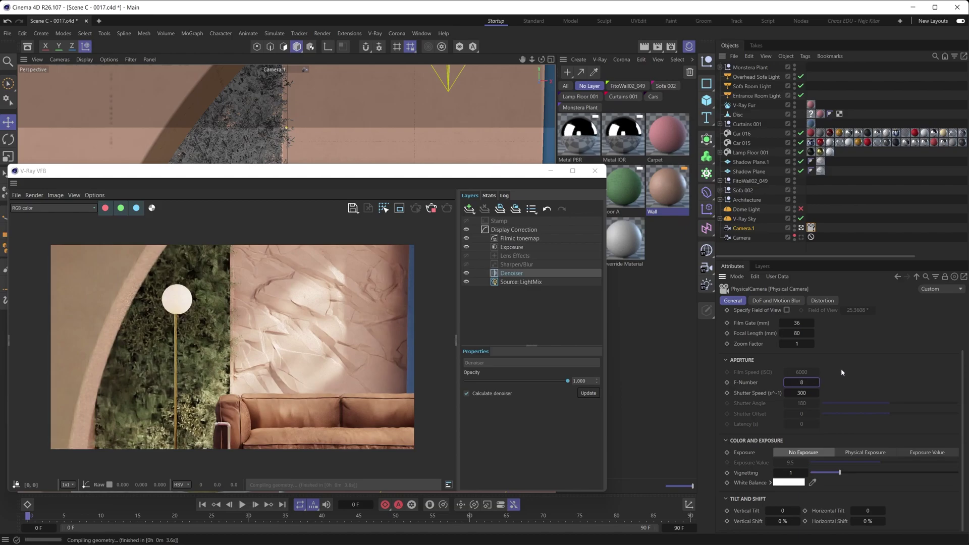
- Explore the camera's Bokeh Effects settings, turning Aperture Shape on and off again
click(775, 303)
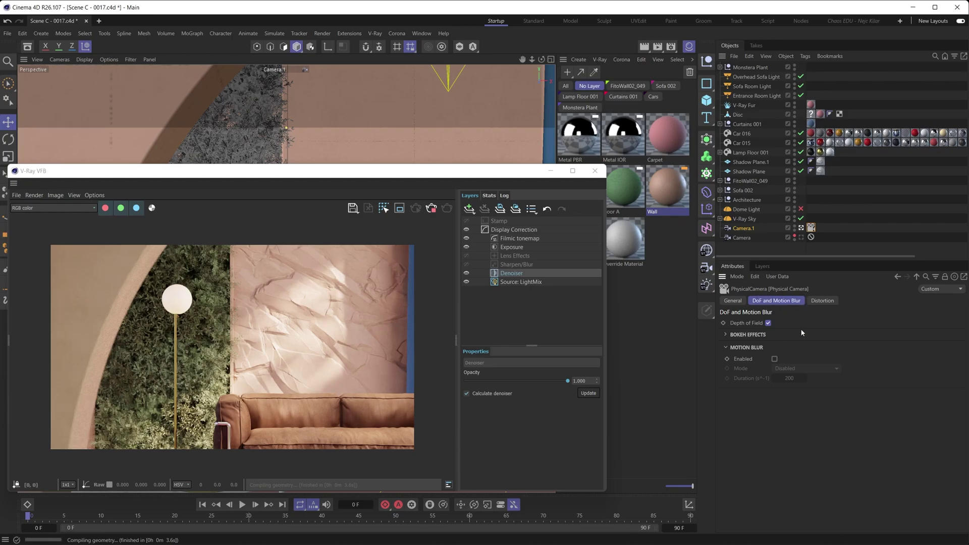
click(741, 334)
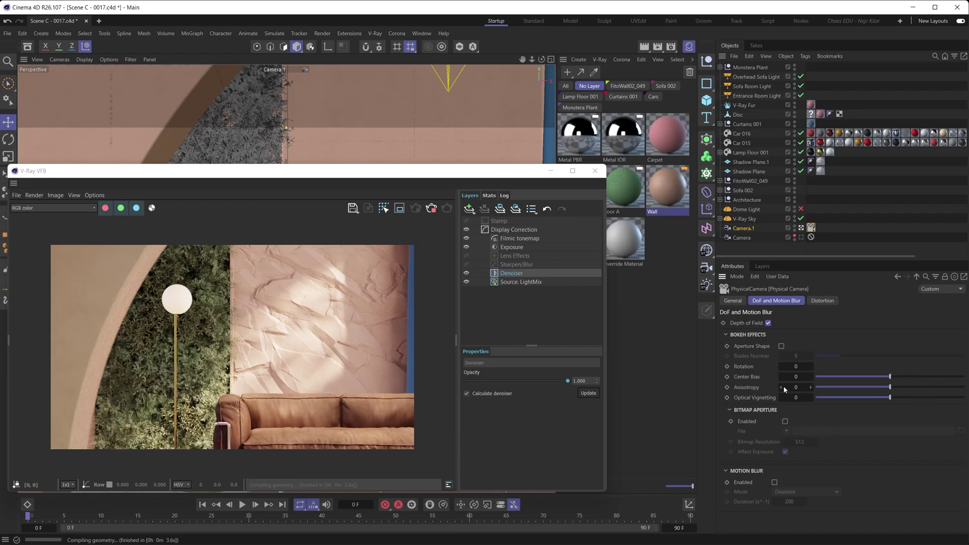
click(781, 347)
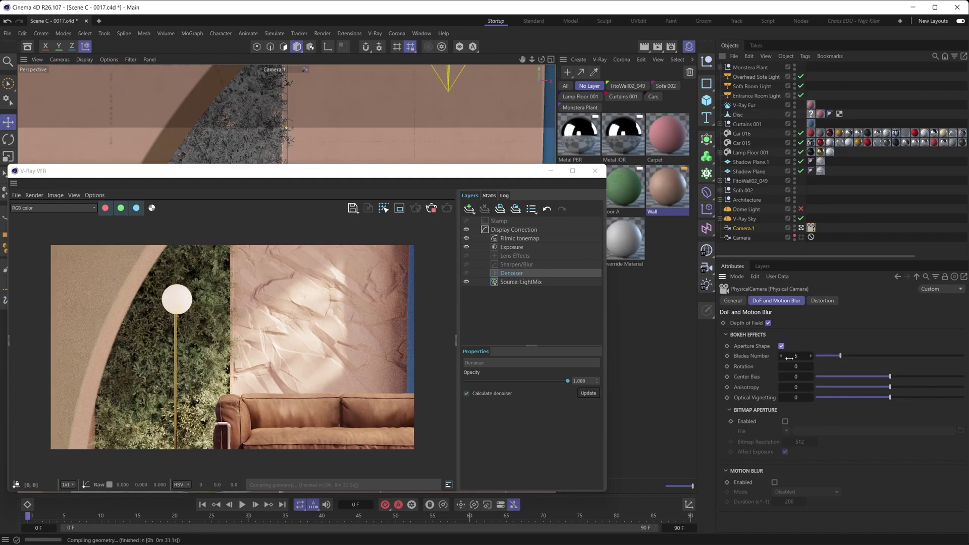
click(781, 346)
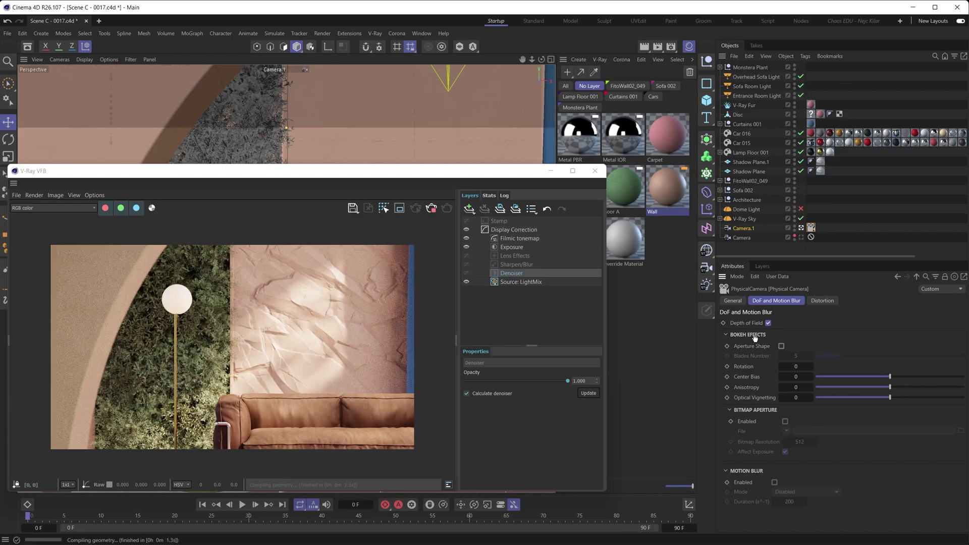
click(746, 335)
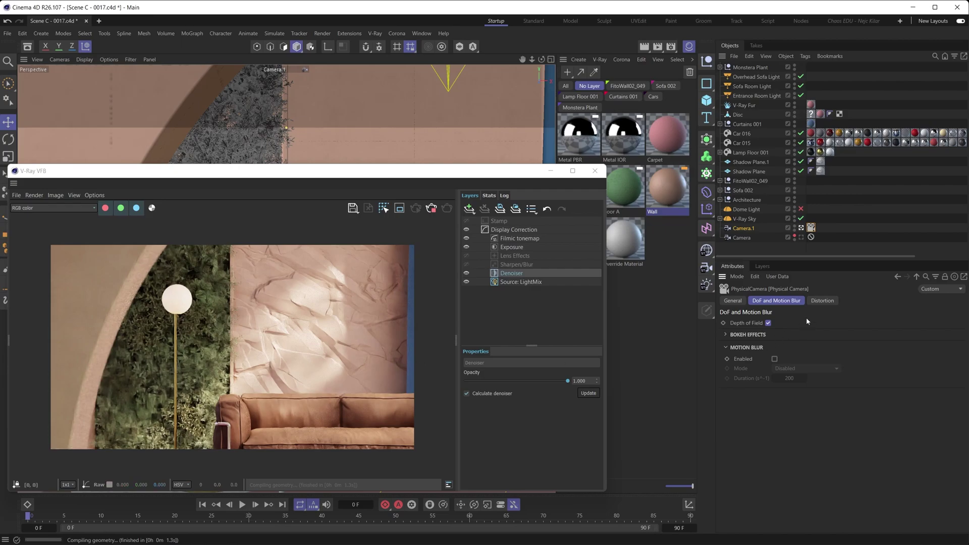
- Examine the camera's distortion types, keeping Quadratic, and return to the general camera settings
click(814, 301)
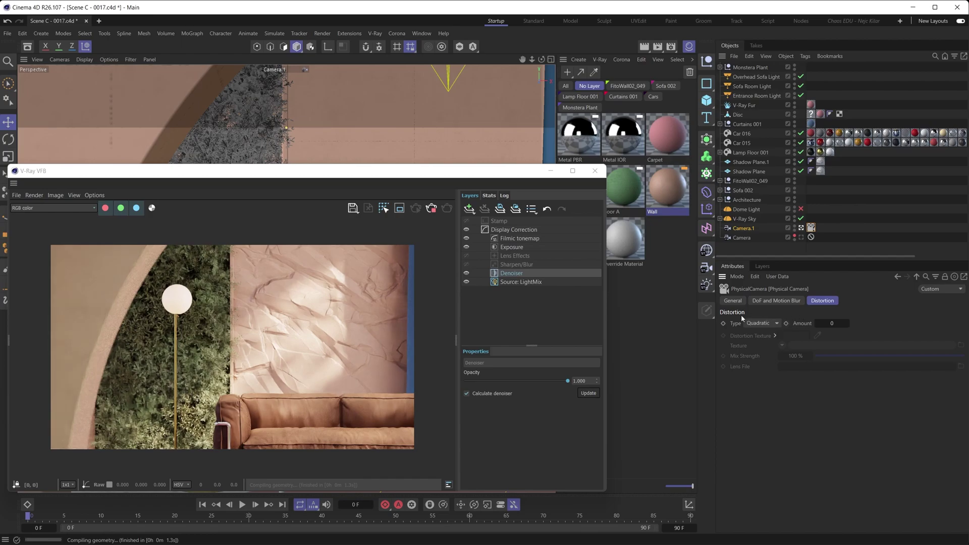
click(777, 324)
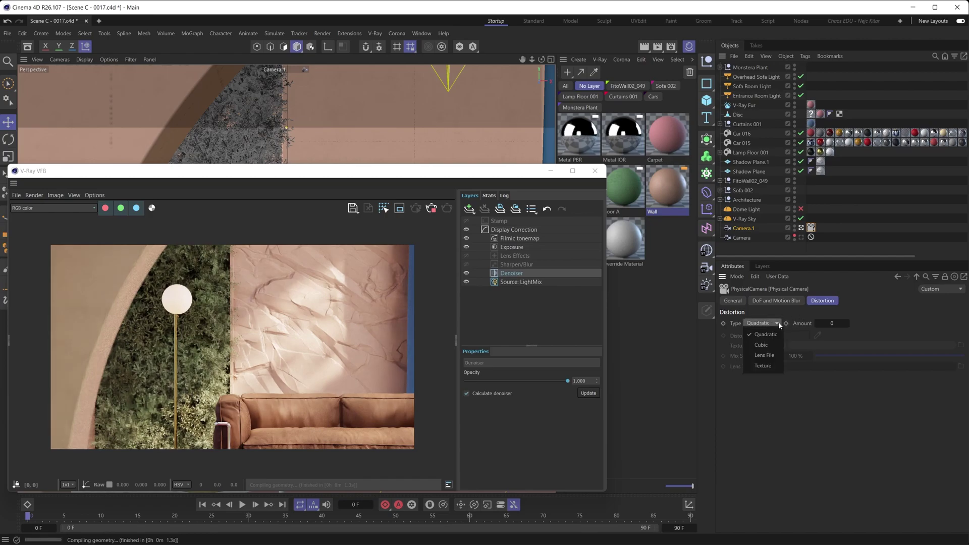
click(765, 334)
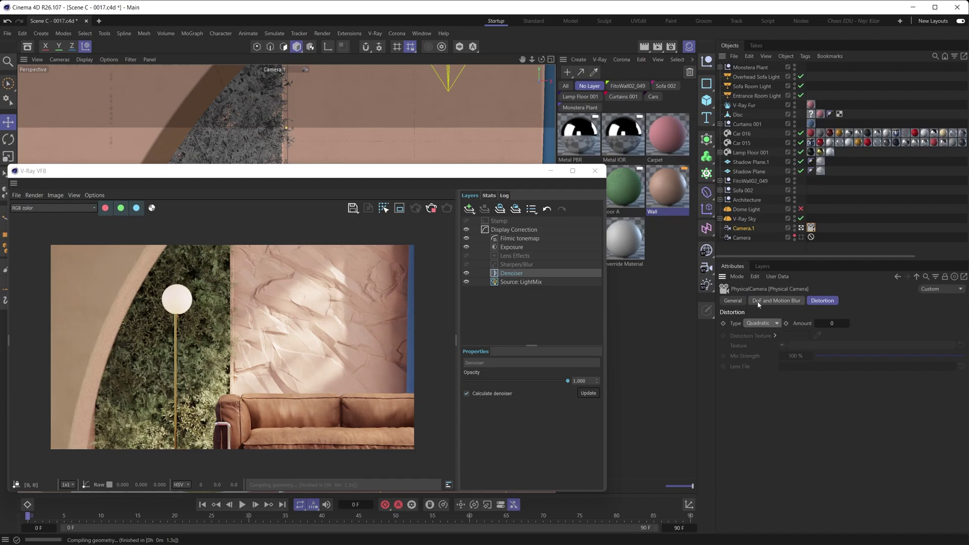
click(765, 301)
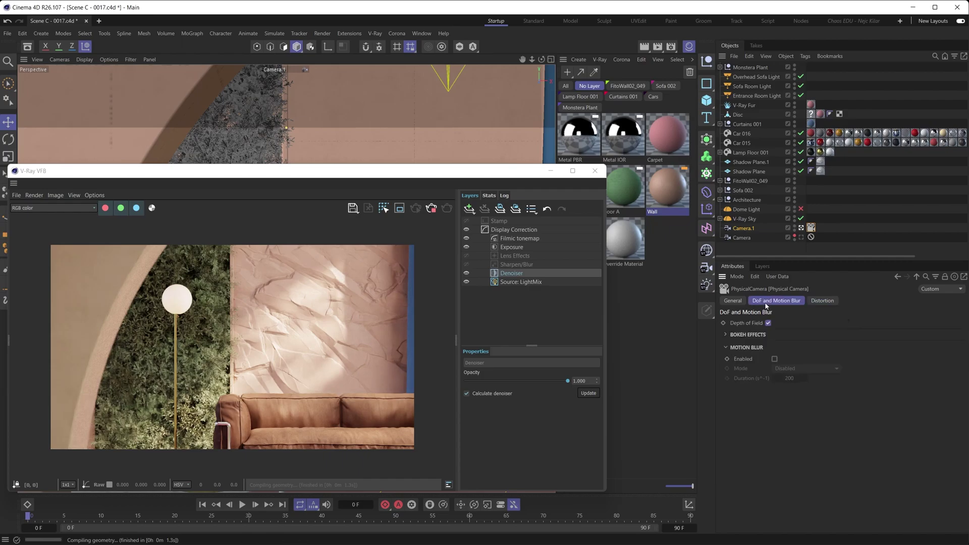
click(733, 301)
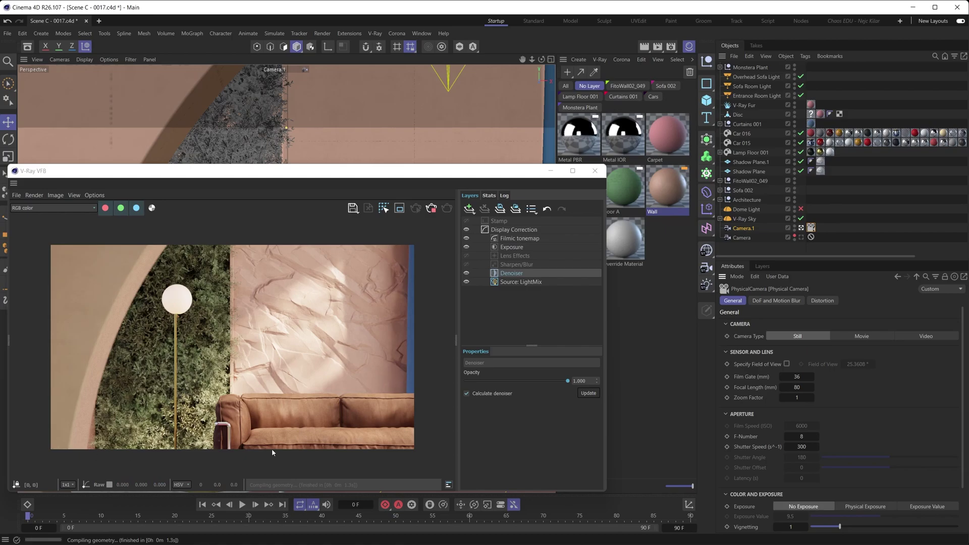
- Set the render output to 720 x 720 pixels with Lock Ratio off, and lock the ratio again
click(670, 46)
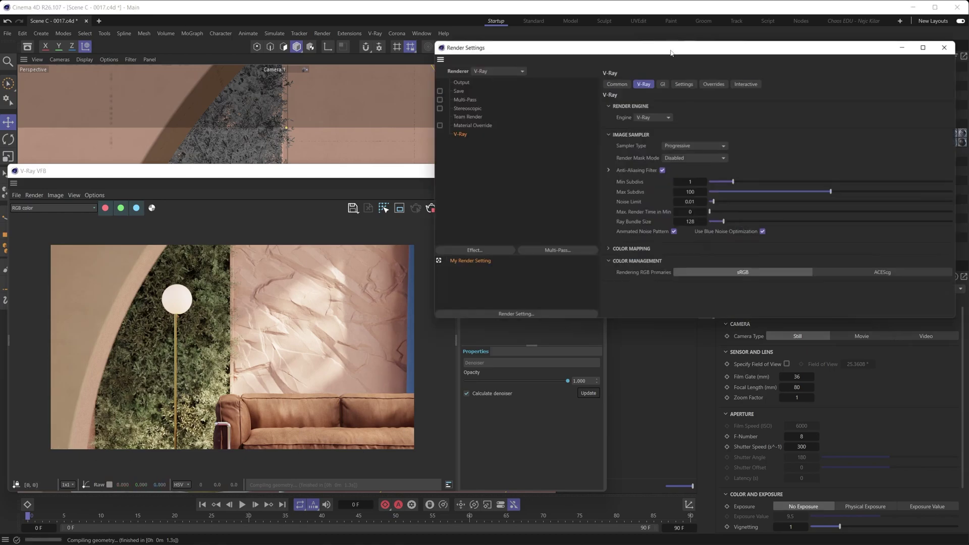
click(459, 78)
click(654, 112)
double_click(667, 92)
text(720)
click(669, 102)
text(720)
key(Return)
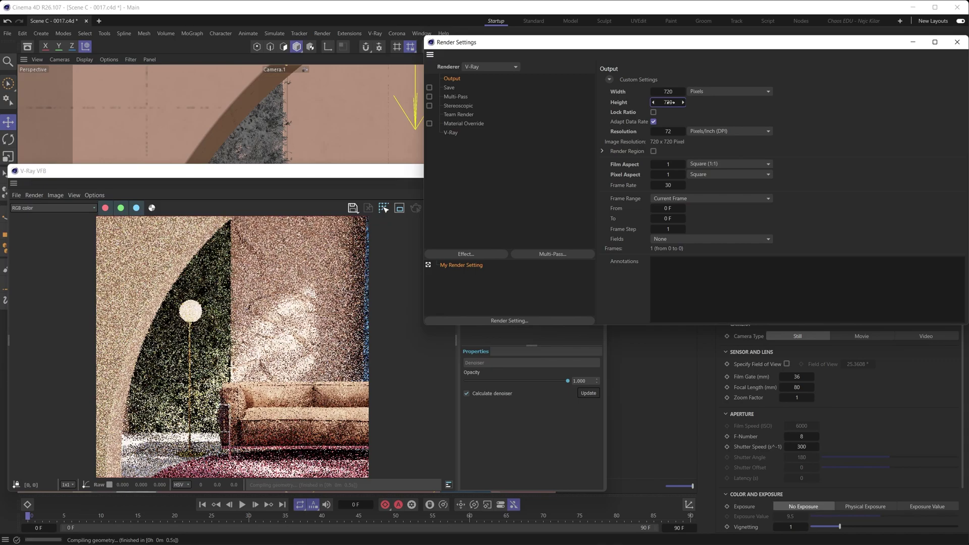
click(653, 112)
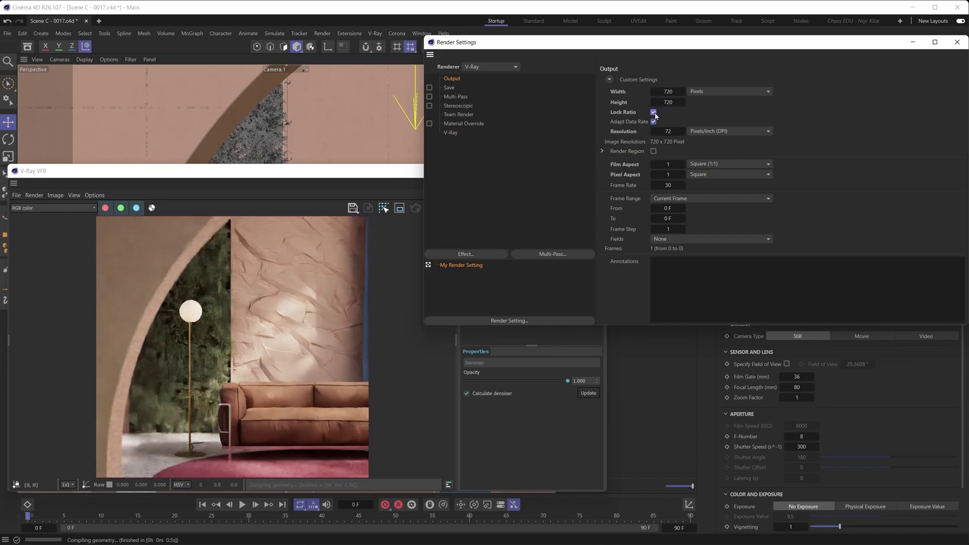
click(957, 42)
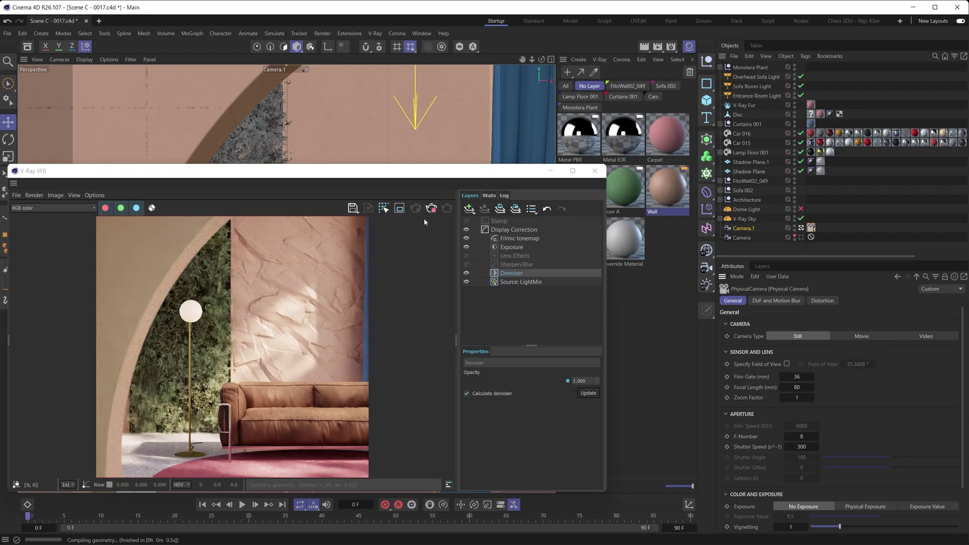
- Review the full square render and its output size in the render settings
scroll(271, 289, down, 1)
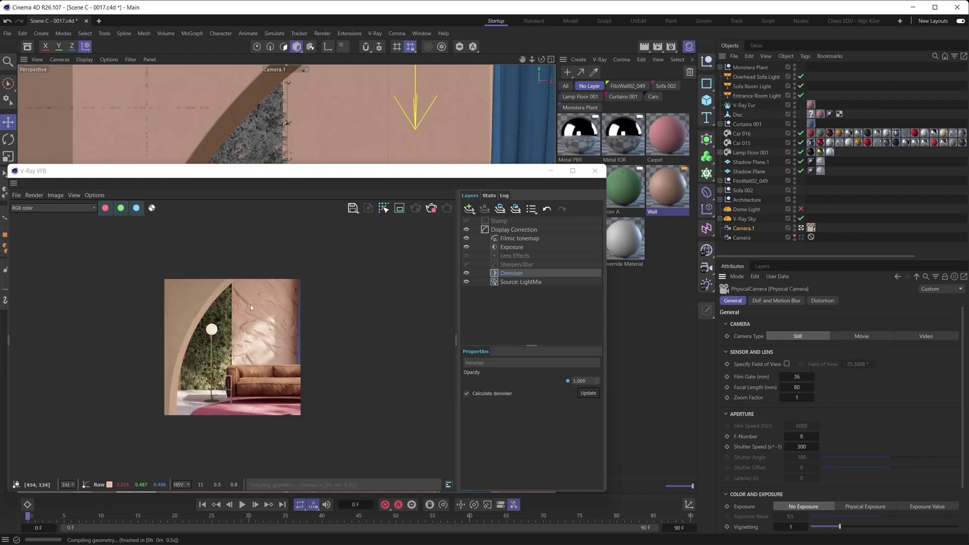
scroll(250, 305, up, 1)
click(670, 46)
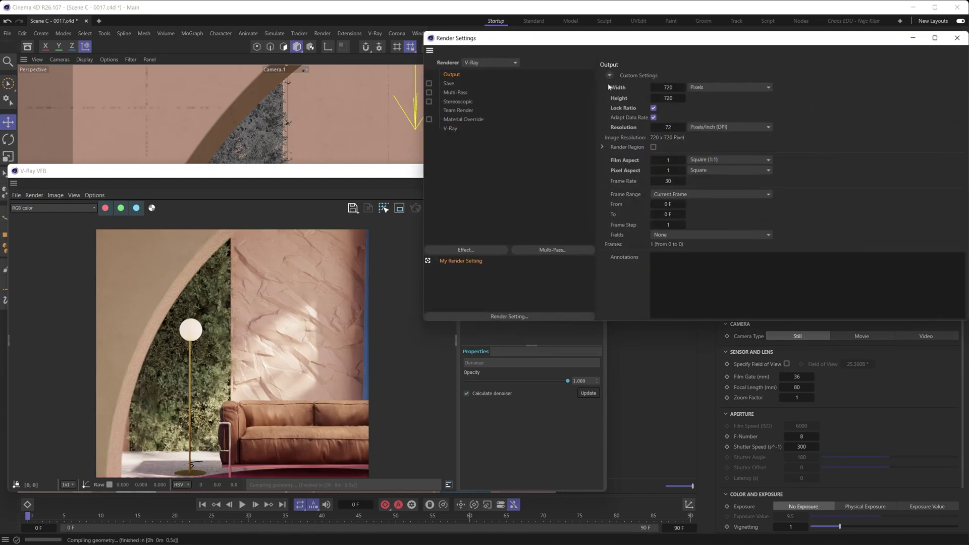
click(957, 38)
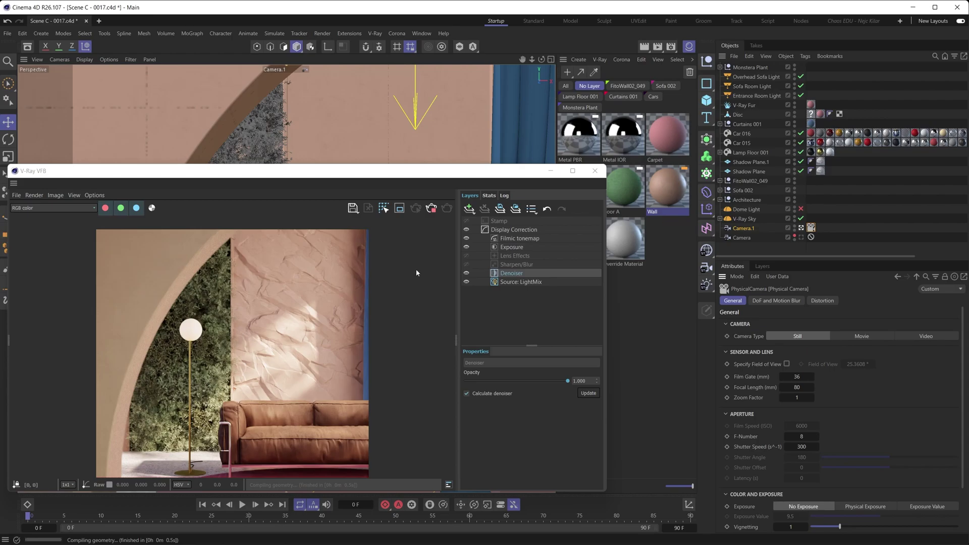
- Add a Proportion Guide layer to the frame buffer's layer stack
click(469, 208)
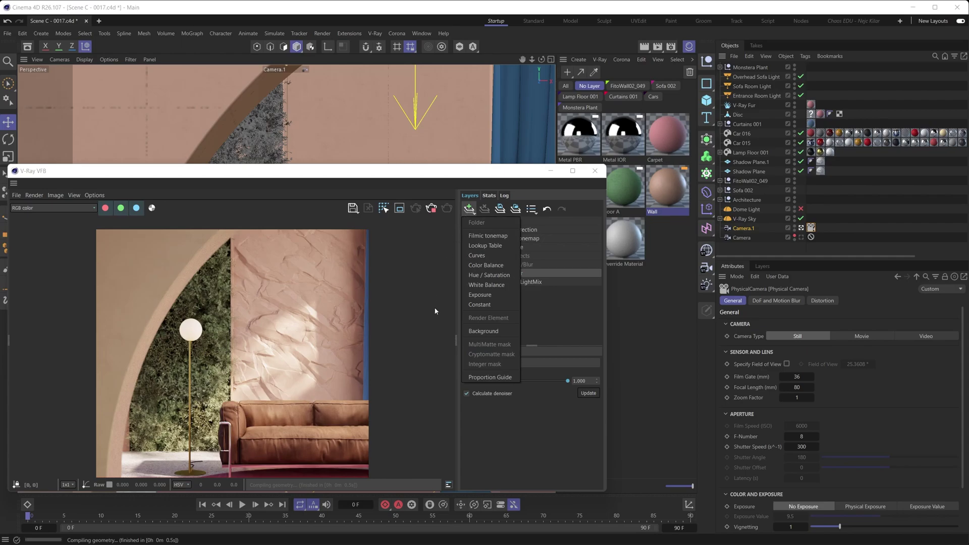
click(478, 378)
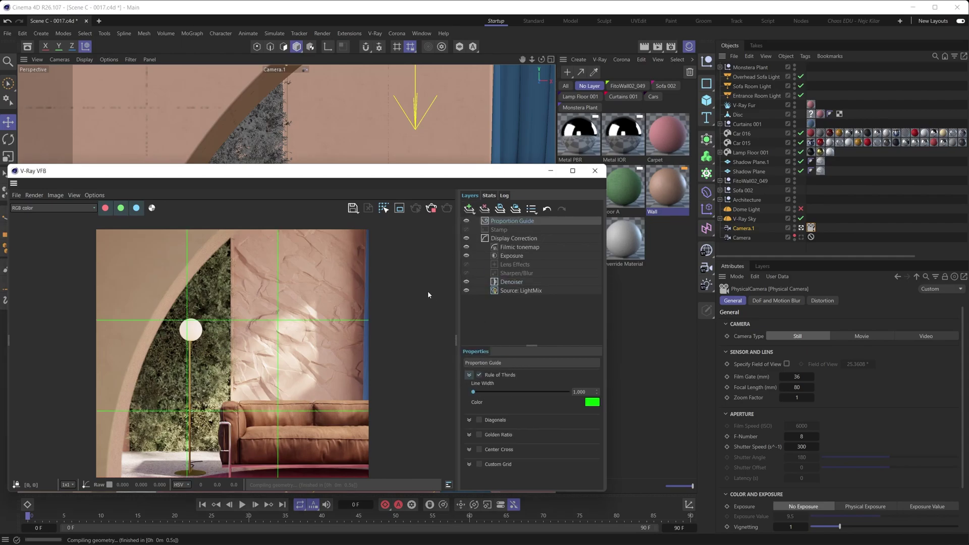
- Compare the Diagonals, Golden Ratio and Center Cross guides on the render, returning to Rule of Thirds with its settings collapsed
click(479, 375)
click(479, 420)
click(478, 420)
click(479, 435)
click(479, 434)
click(478, 449)
click(469, 449)
mouse_move(472, 467)
mouse_down()
mouse_move(521, 468)
mouse_move(465, 465)
mouse_up()
click(469, 449)
click(478, 449)
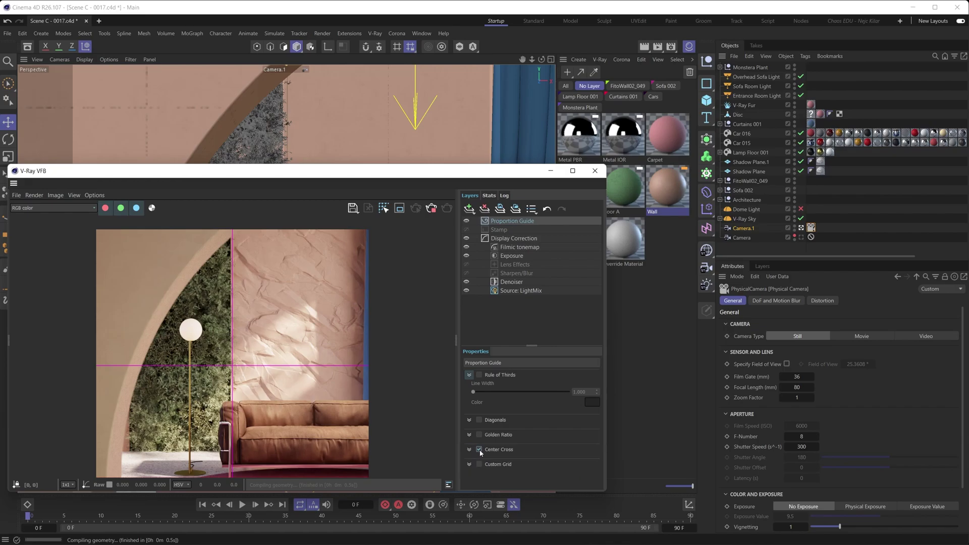
click(479, 375)
click(469, 375)
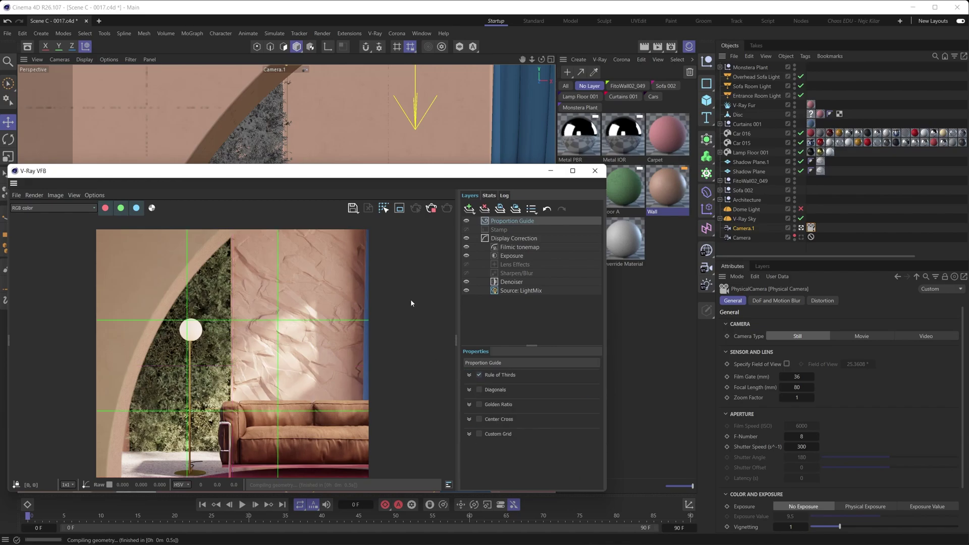
- Reframe the Camera.1 view slightly lower against the rule-of-thirds lines, bringing more of the floor and pink rug into the shot
alt+drag(356, 141, 358, 113)
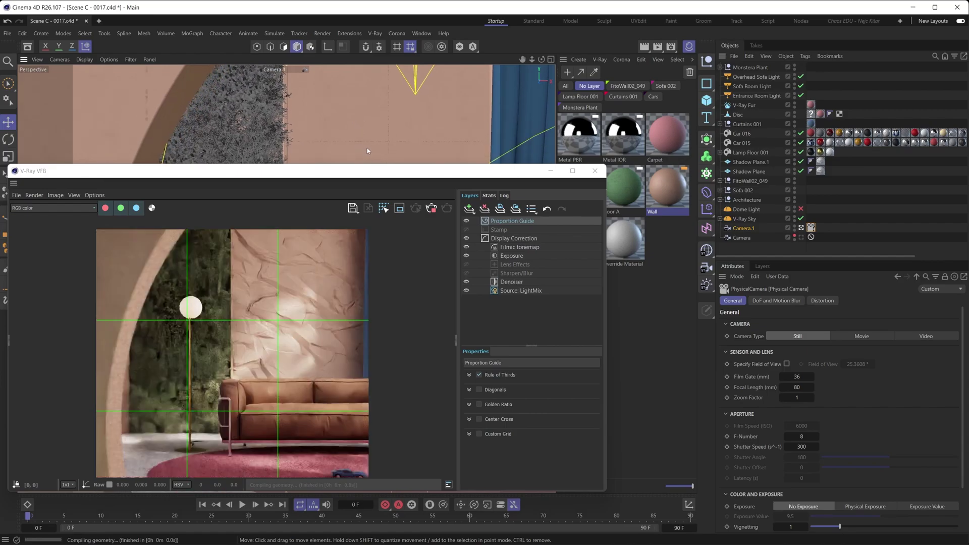
alt+drag(367, 148, 369, 147)
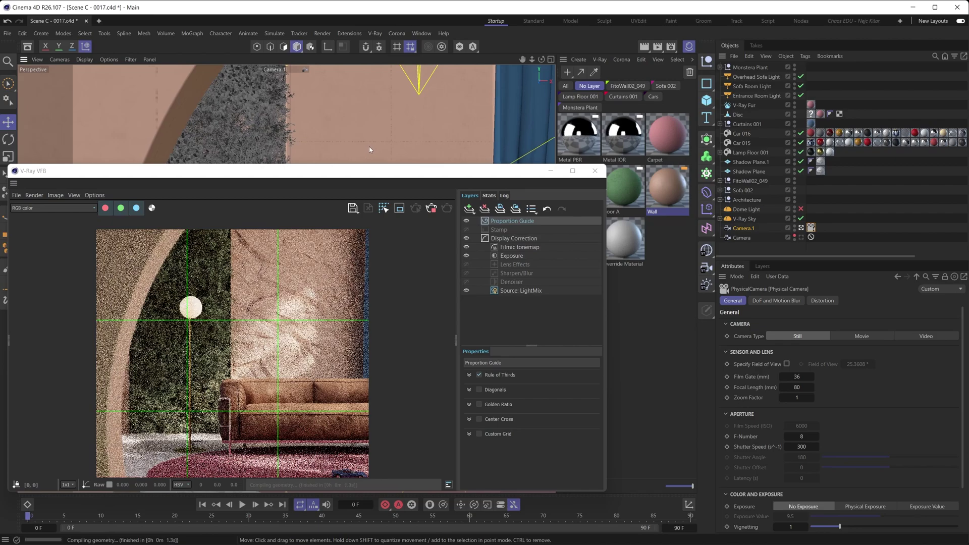
- Turn on the Grid composition helper in the composition settings of the Camera.1 object
click(749, 230)
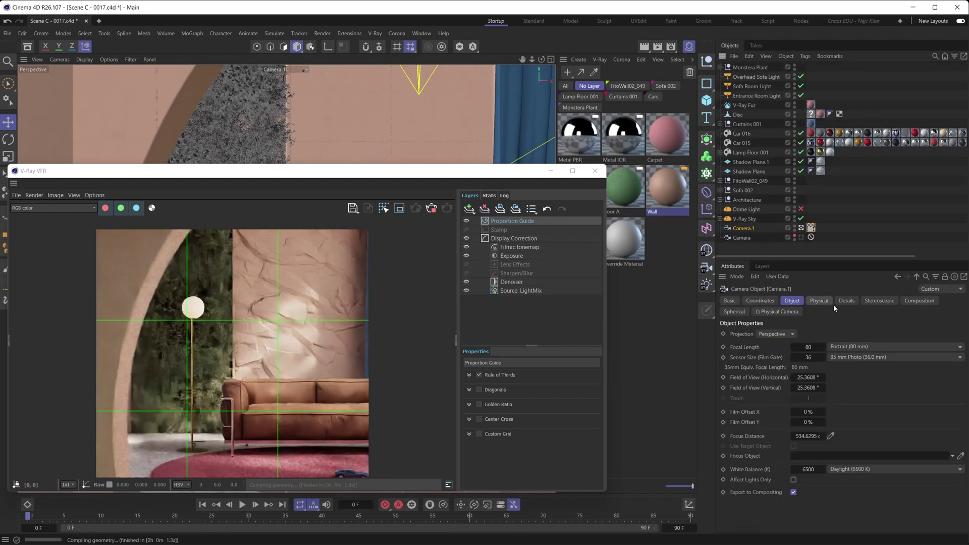
click(907, 304)
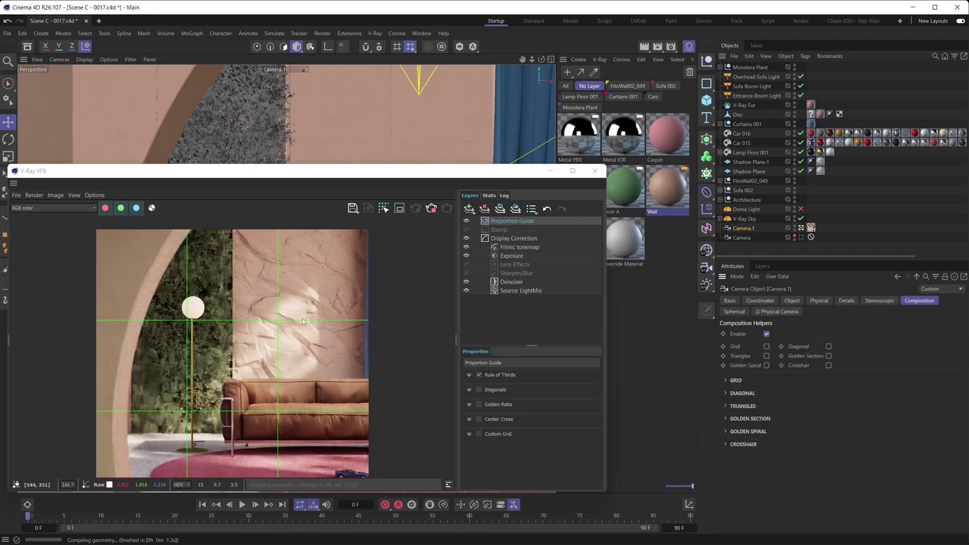
click(813, 418)
click(766, 347)
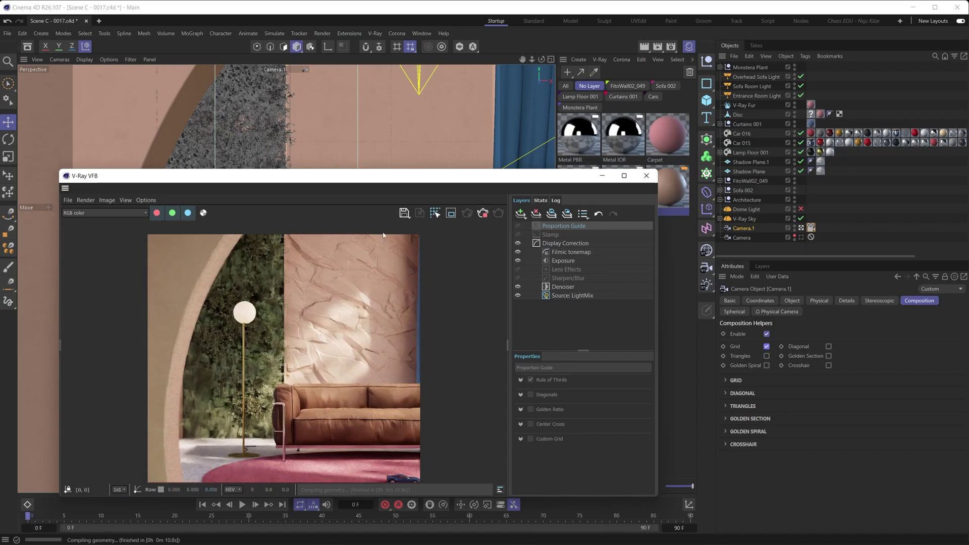
- Disable the composition helpers of Camera.1 and show the Proportion Guide layer over the render again
click(766, 334)
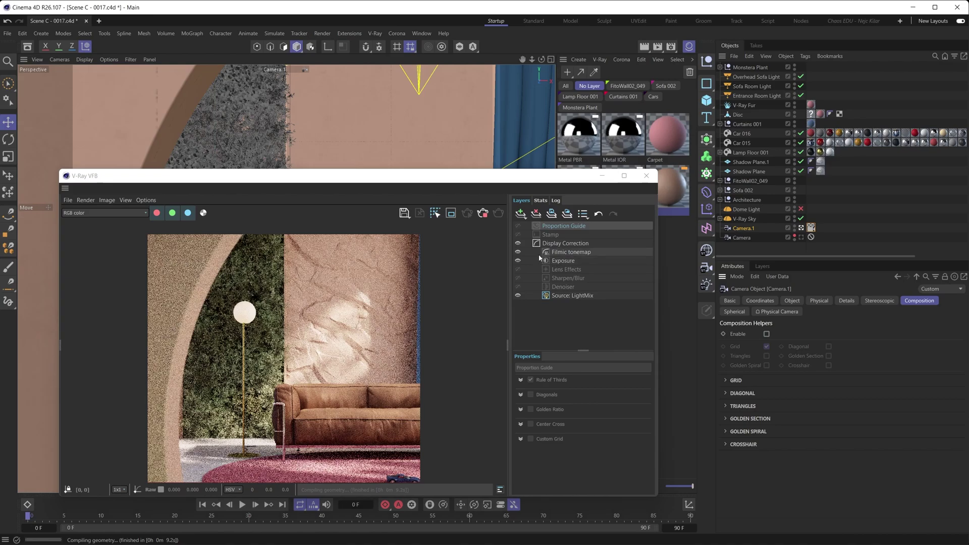
click(518, 226)
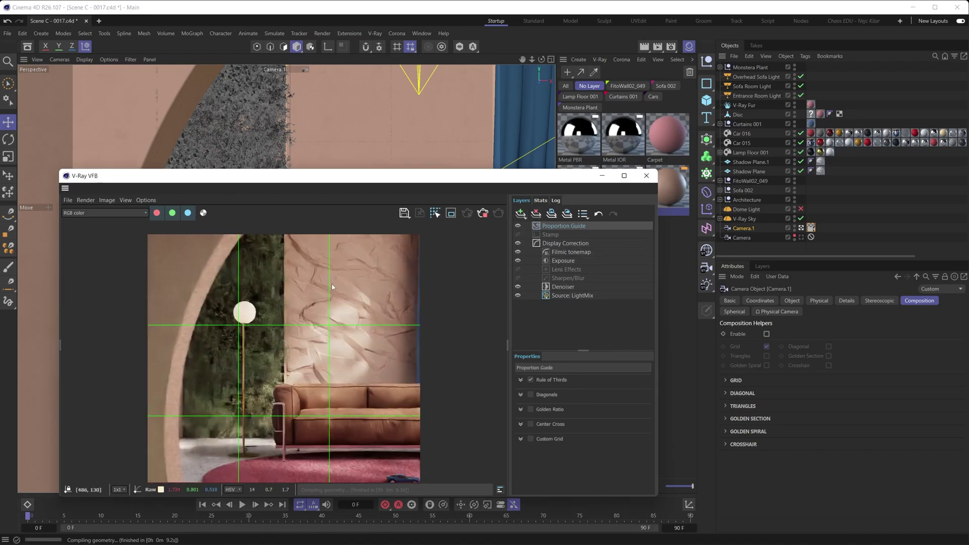